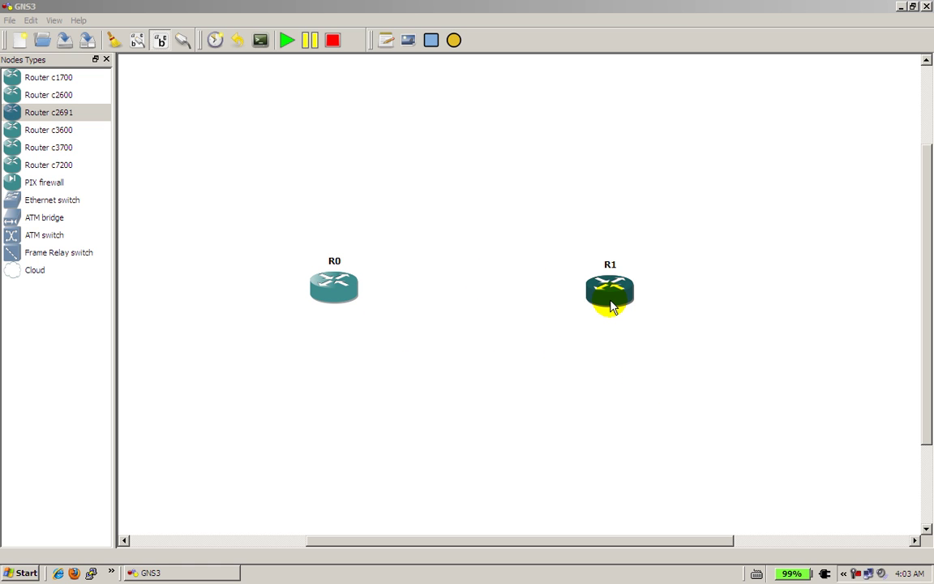
Close the Nodes Types dock so the canvas with R0 and R1 fills the window.
{"action": "left_click", "coordinate": [105, 60]}
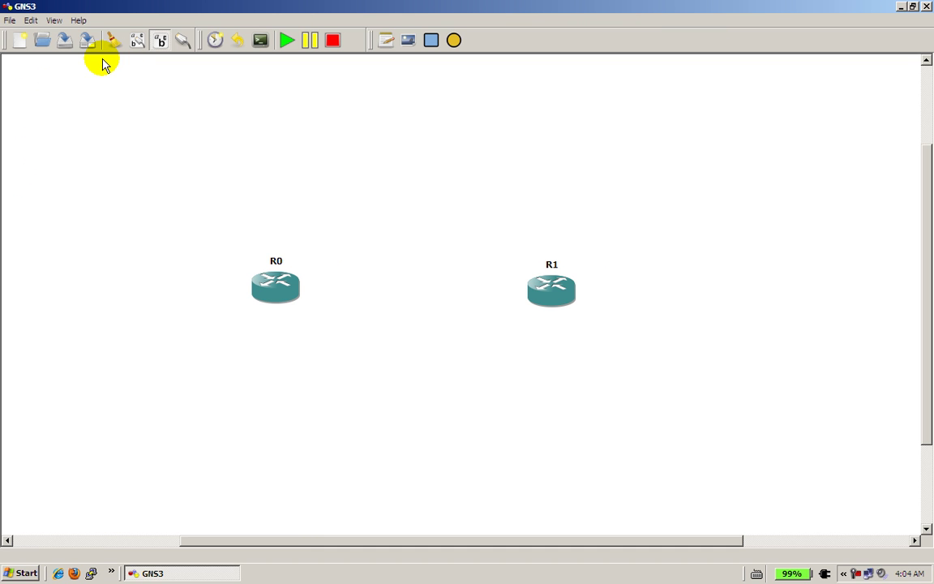
{"action": "scroll", "coordinate": [320, 276], "scroll_direction": "down", "scroll_amount": 2}
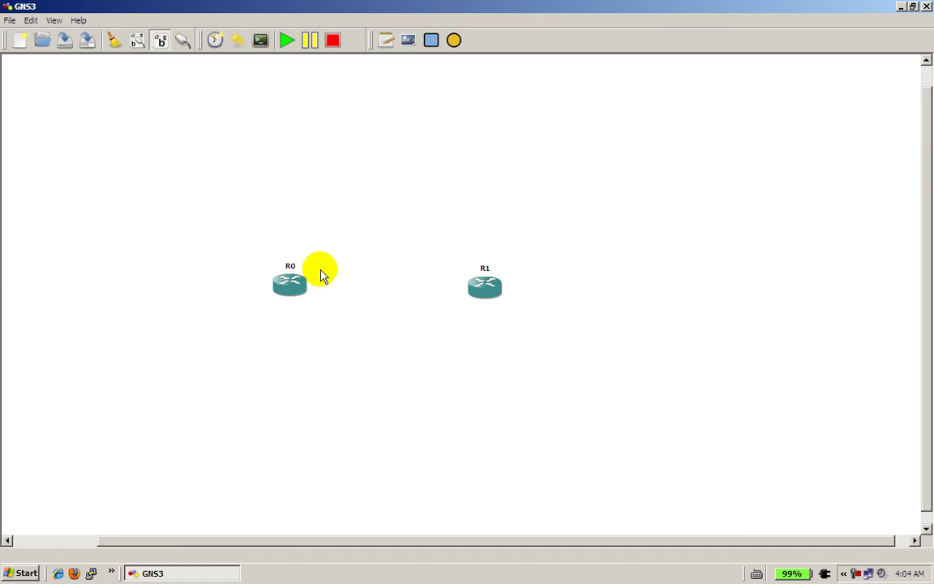
{"action": "scroll", "coordinate": [320, 276], "scroll_direction": "up", "scroll_amount": 3}
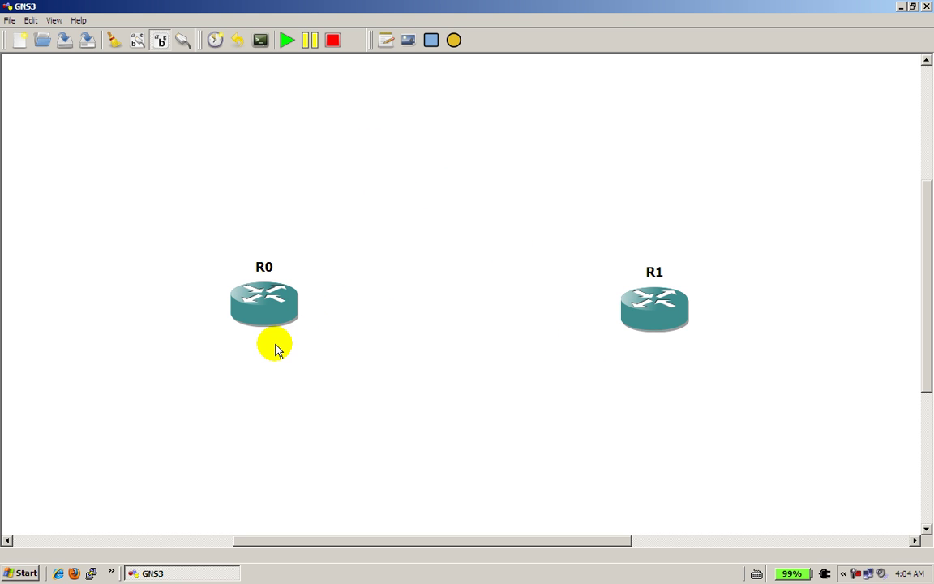
{"action": "mouse_move", "coordinate": [298, 307]}
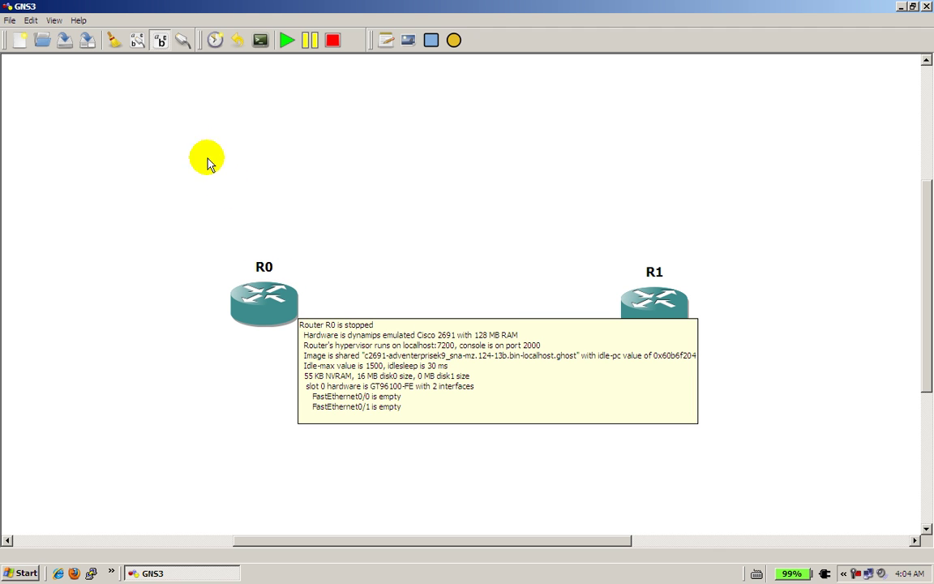
Link R0's f0/0 to R1's f0/0 using manual interface selection.
{"action": "left_click", "coordinate": [178, 50]}
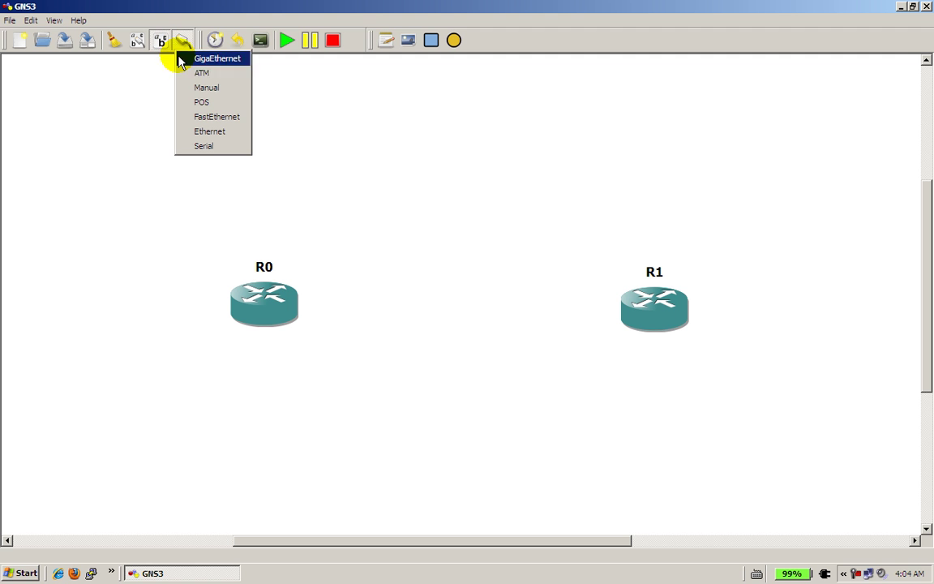
{"action": "left_click", "coordinate": [186, 88]}
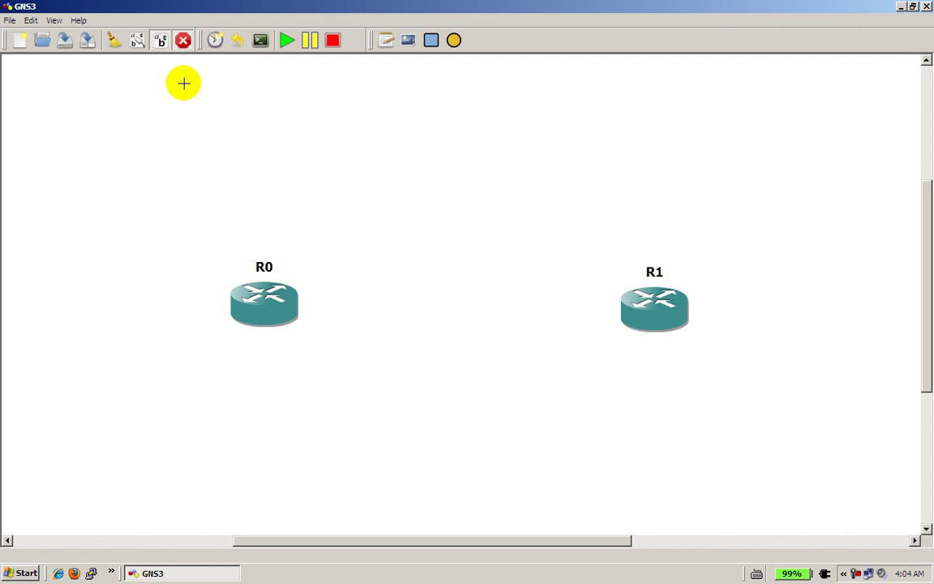
{"action": "left_click", "coordinate": [270, 287]}
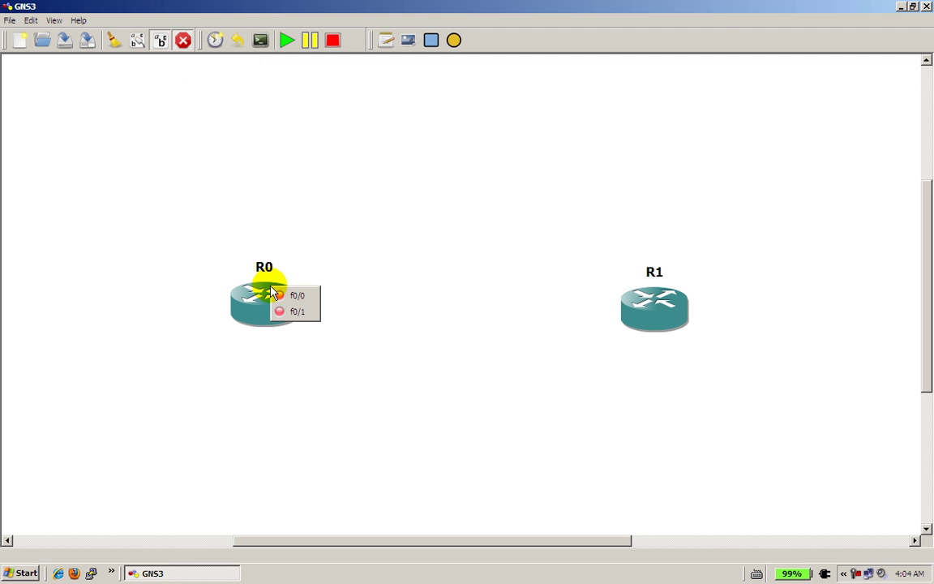
{"action": "left_click", "coordinate": [278, 294]}
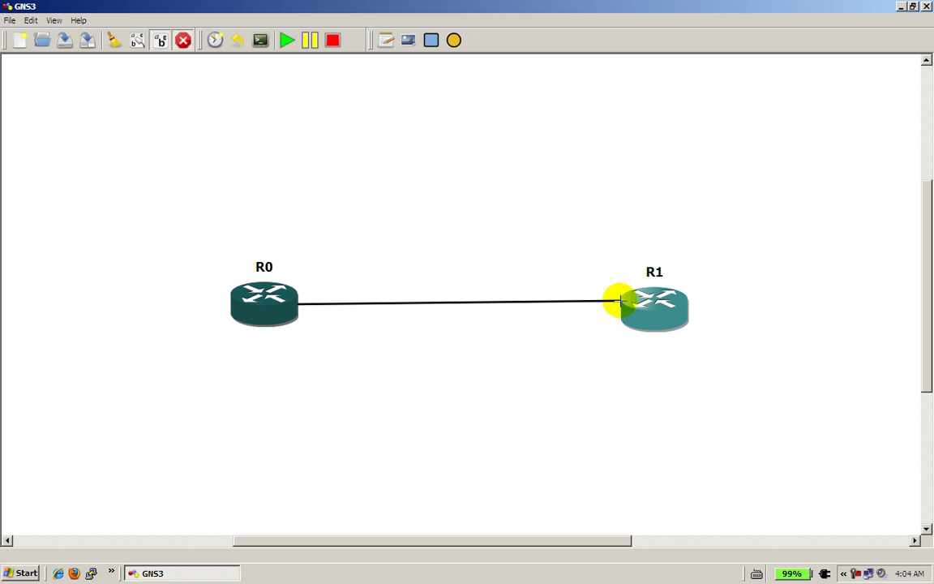
{"action": "left_click", "coordinate": [644, 302]}
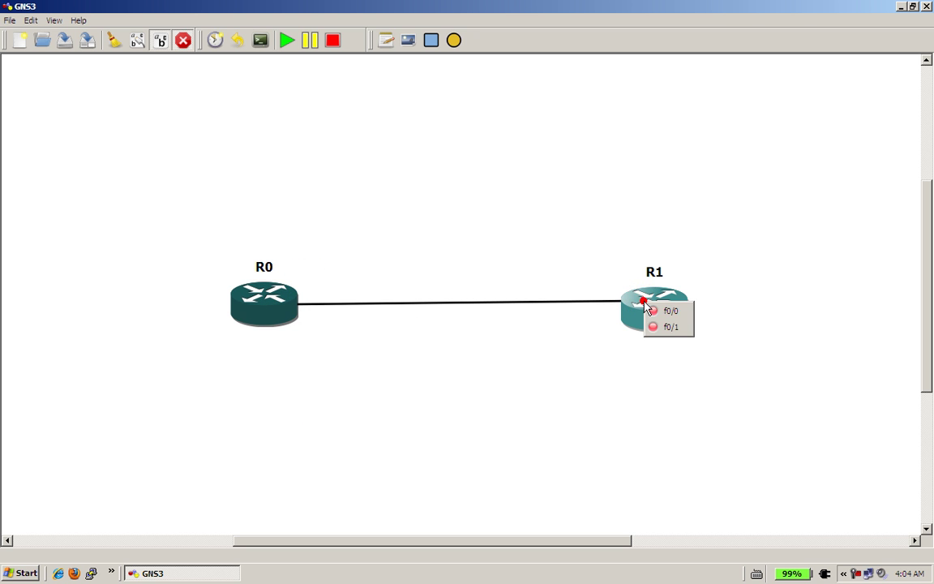
{"action": "left_click", "coordinate": [657, 309]}
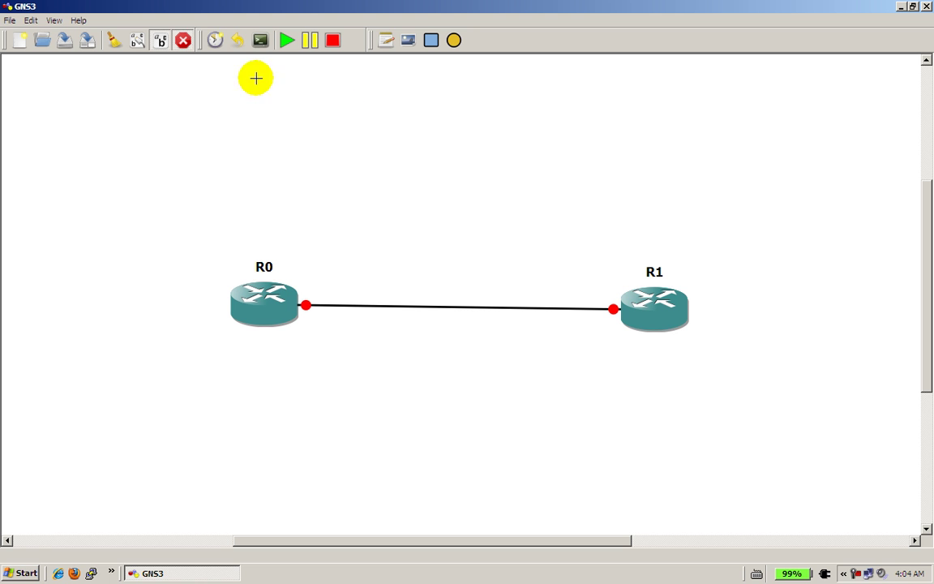
Add the note 'loopback 10.0.0.1/ 24' beside R0, level with the router.
{"action": "left_click", "coordinate": [182, 41]}
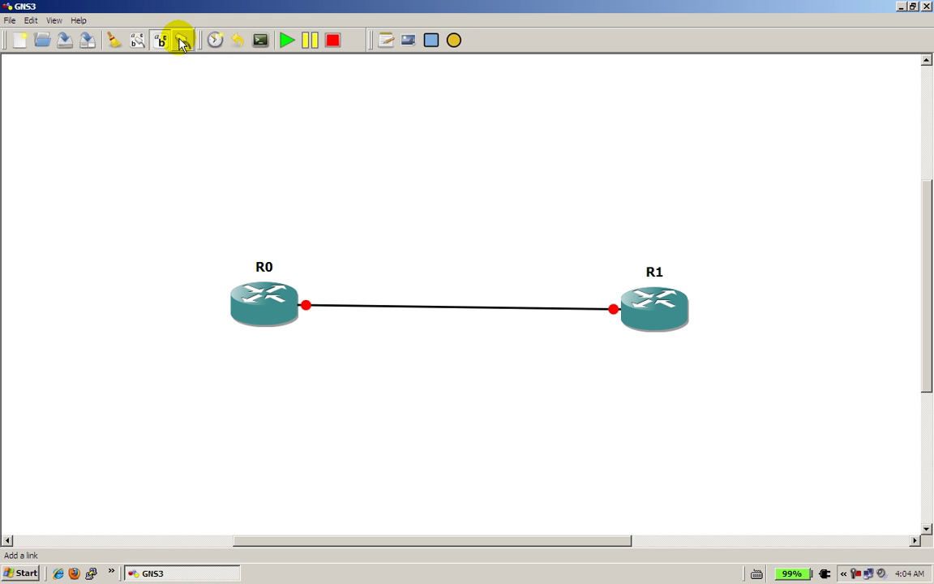
{"action": "left_click", "coordinate": [388, 42]}
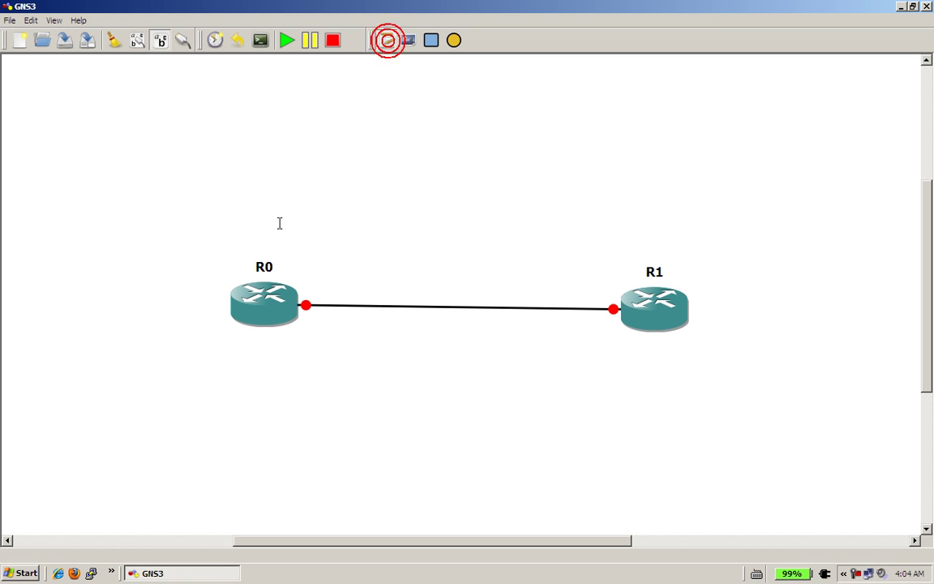
{"action": "left_click", "coordinate": [128, 237]}
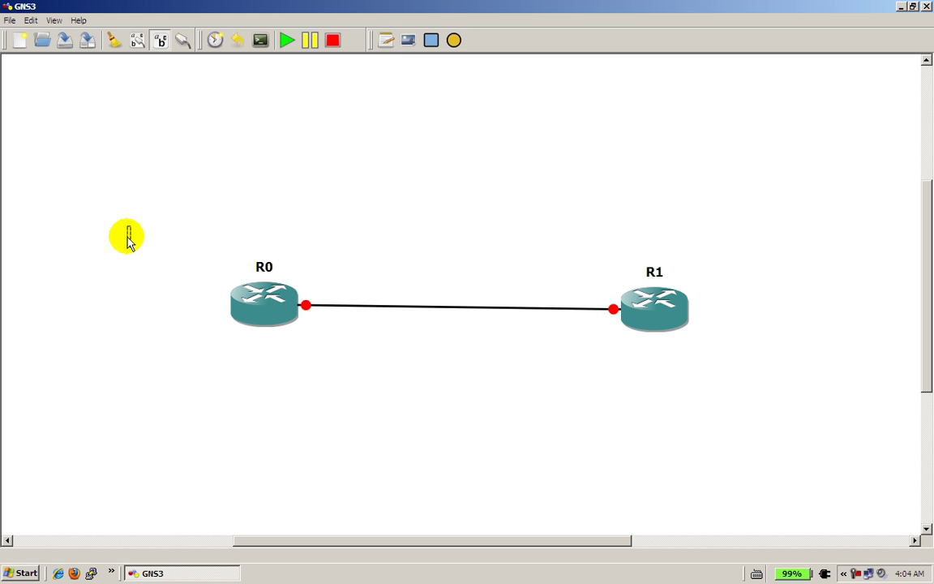
{"action": "type", "text": "loopback"}
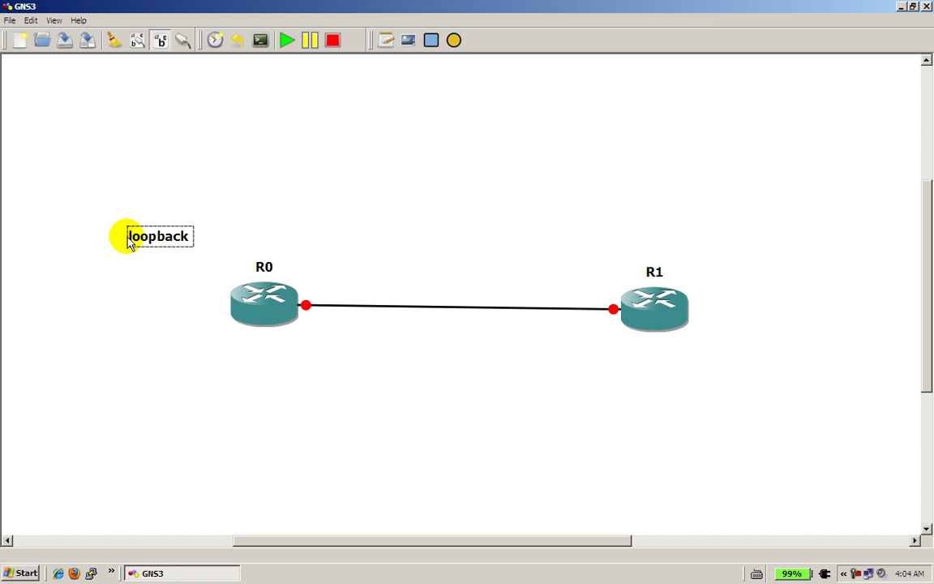
{"action": "type", "text": " 10.0.0"}
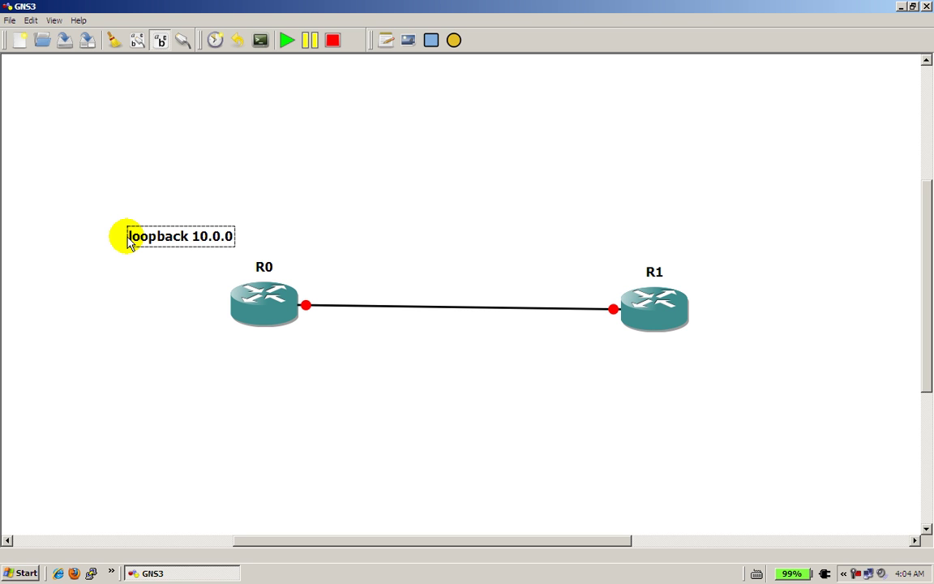
{"action": "type", "text": ".1/ 24"}
{"action": "left_click", "coordinate": [288, 192]}
{"action": "left_click_drag", "start_coordinate": [230, 236], "coordinate": [166, 259]}
{"action": "left_click", "coordinate": [426, 205]}
Add the note 'loopback0 - 20.0.0.1/24' beside R1.
{"action": "left_click", "coordinate": [381, 39]}
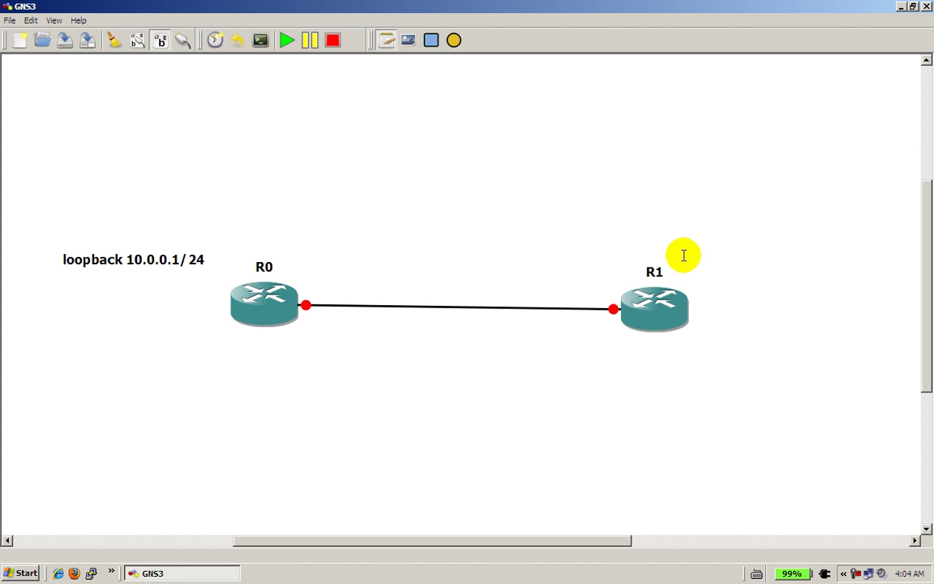
{"action": "left_click", "coordinate": [699, 232]}
{"action": "type", "text": "loopback"}
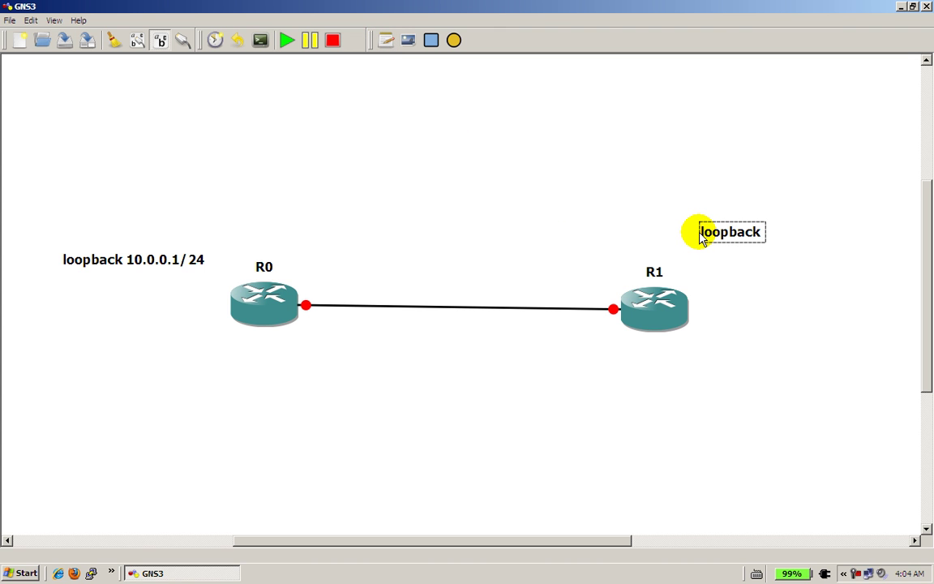
{"action": "type", "text": "0"}
{"action": "type", "text": " - 11"}
{"action": "key", "text": "BackSpace"}
{"action": "key", "text": "BackSpace"}
{"action": "type", "text": "20.0.0"}
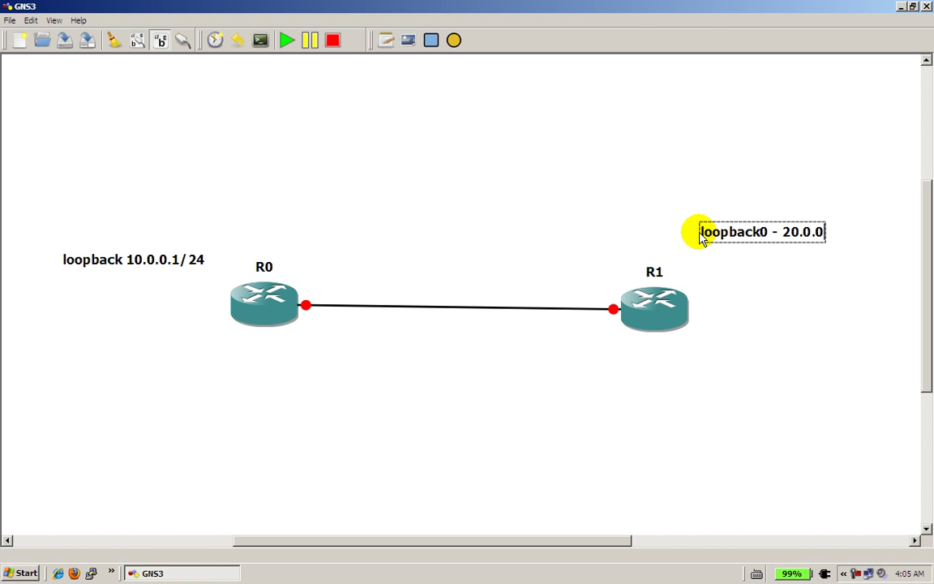
{"action": "type", "text": ".1/24"}
{"action": "left_click", "coordinate": [715, 194]}
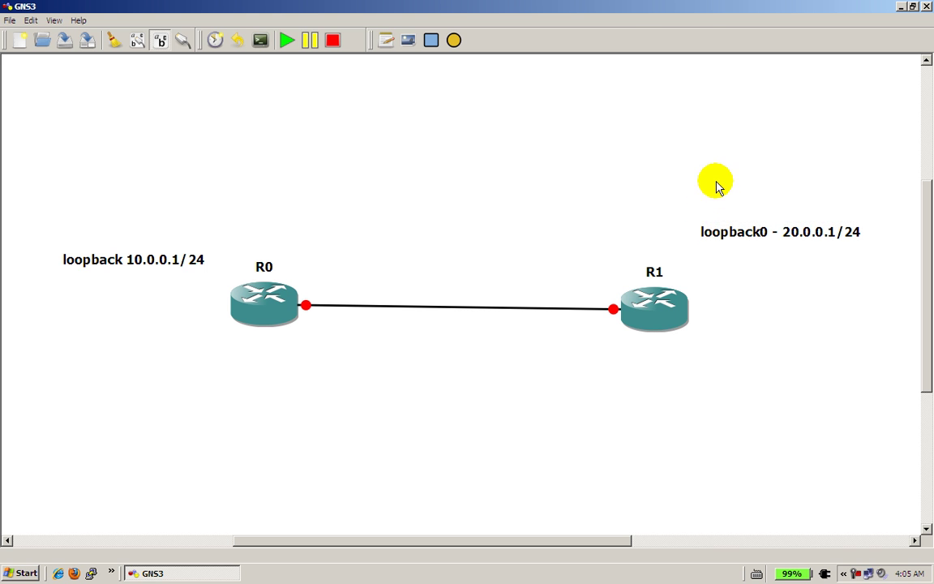
{"action": "left_click_drag", "start_coordinate": [720, 234], "coordinate": [724, 276]}
{"action": "left_click", "coordinate": [431, 209]}
Correct R0's note to read 'loopback0 10.0.0.1/24'.
{"action": "left_click", "coordinate": [144, 269]}
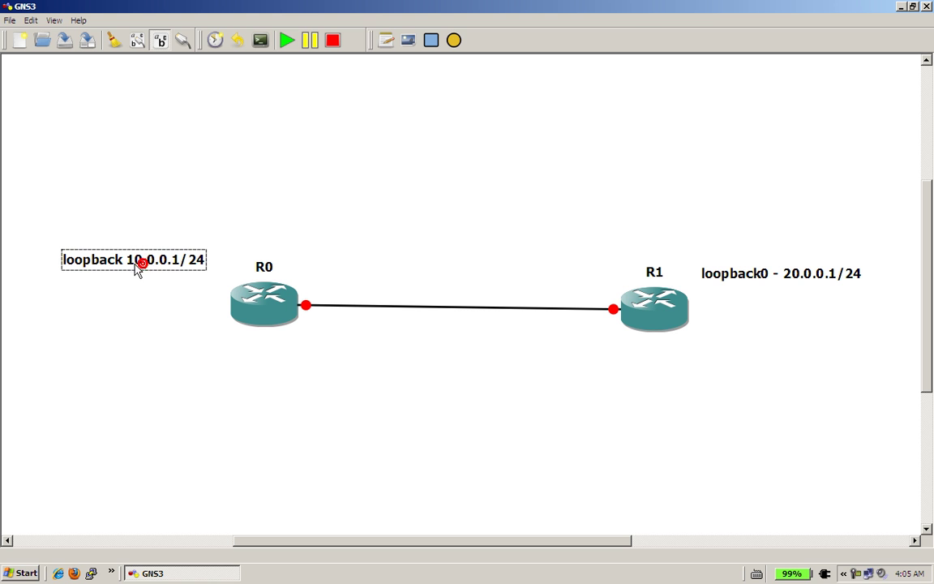
{"action": "double_click", "coordinate": [132, 266]}
{"action": "left_click", "coordinate": [125, 268]}
{"action": "key", "text": "Left"}
{"action": "key", "text": "Left"}
{"action": "key", "text": "Left"}
{"action": "key", "text": "Left"}
{"action": "key", "text": "Left"}
{"action": "key", "text": "Left"}
{"action": "type", "text": "0"}
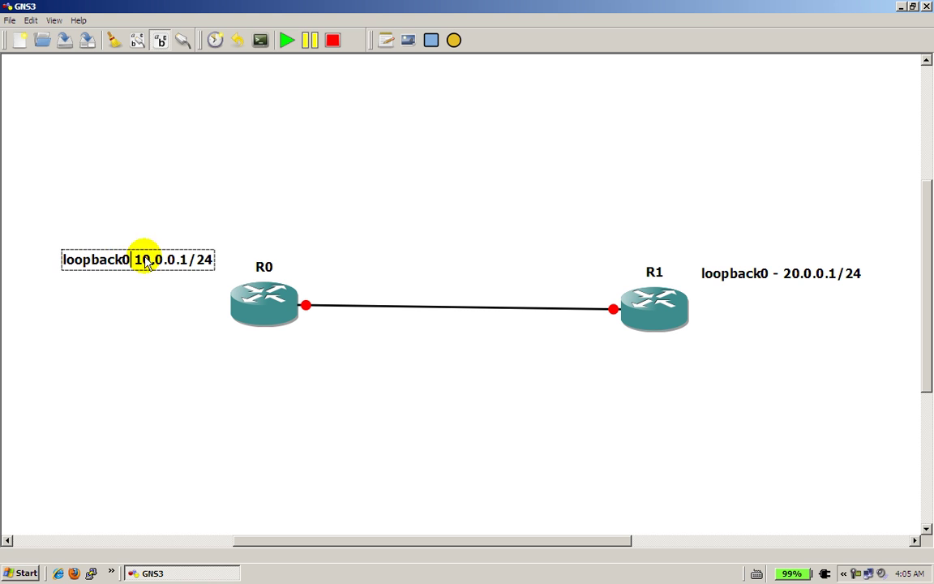
{"action": "left_click", "coordinate": [355, 223]}
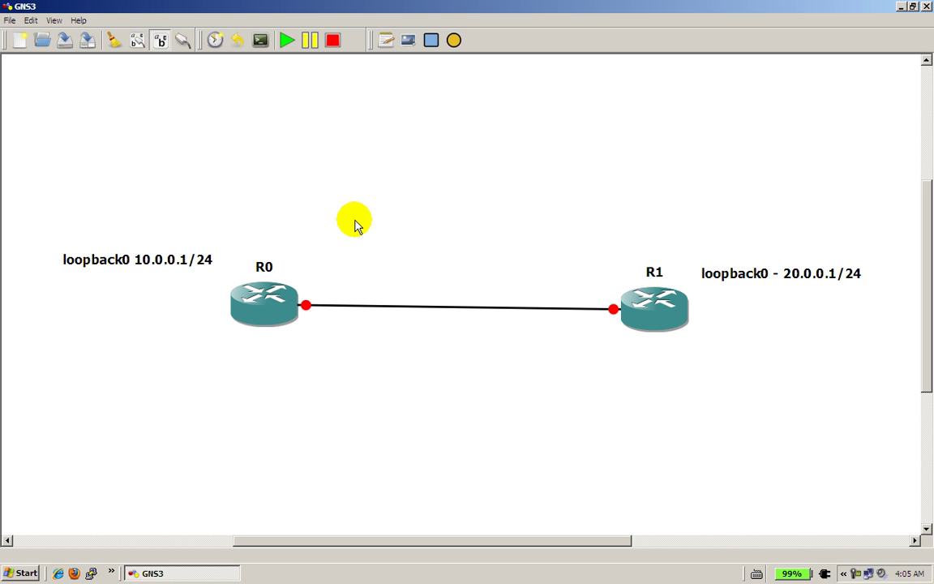
Place the note '192.168.1.1/24' beside R0's end of the link.
{"action": "left_click", "coordinate": [386, 39]}
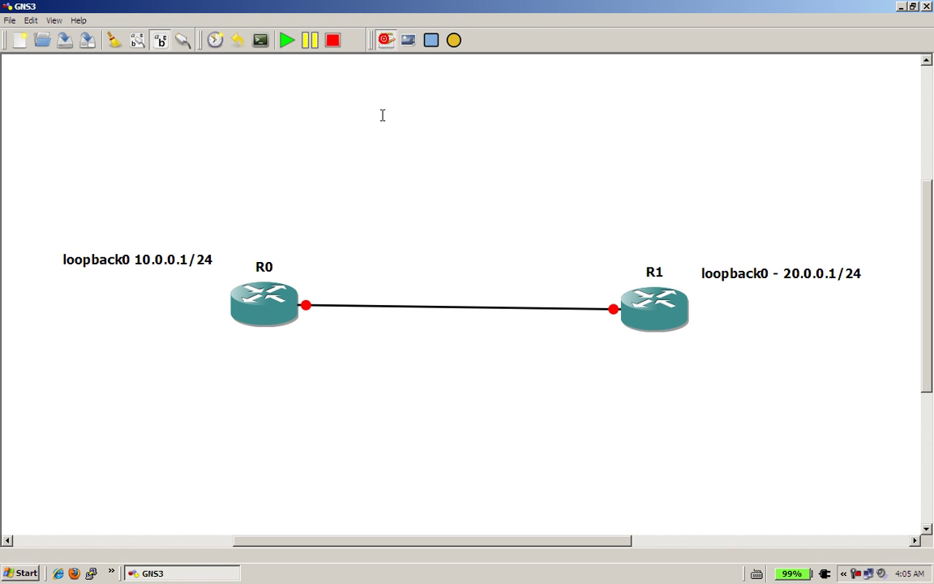
{"action": "left_click", "coordinate": [313, 256]}
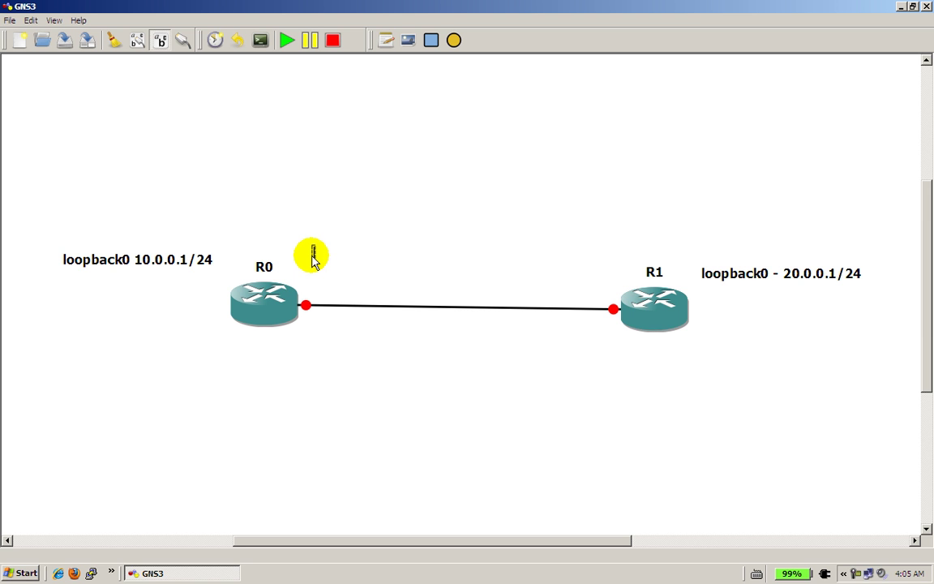
{"action": "type", "text": "192.168.1.1"}
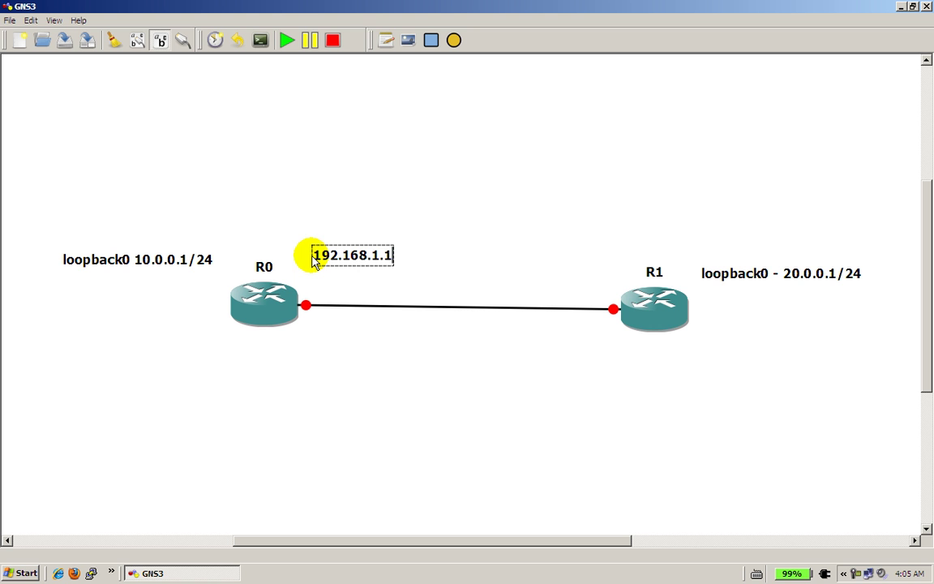
{"action": "type", "text": "/24"}
{"action": "left_click", "coordinate": [412, 201]}
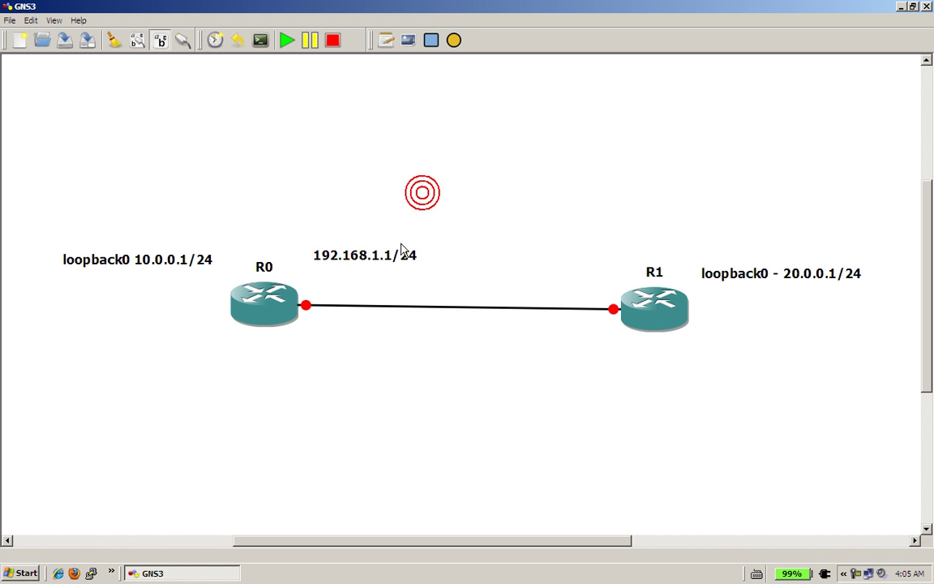
{"action": "left_click_drag", "start_coordinate": [401, 246], "coordinate": [388, 258]}
{"action": "left_click", "coordinate": [427, 176]}
Place the note '192.168.1.2/24' near R1's end of the link.
{"action": "left_click", "coordinate": [388, 41]}
{"action": "left_click", "coordinate": [511, 240]}
{"action": "type", "text": "192.168.1.2"}
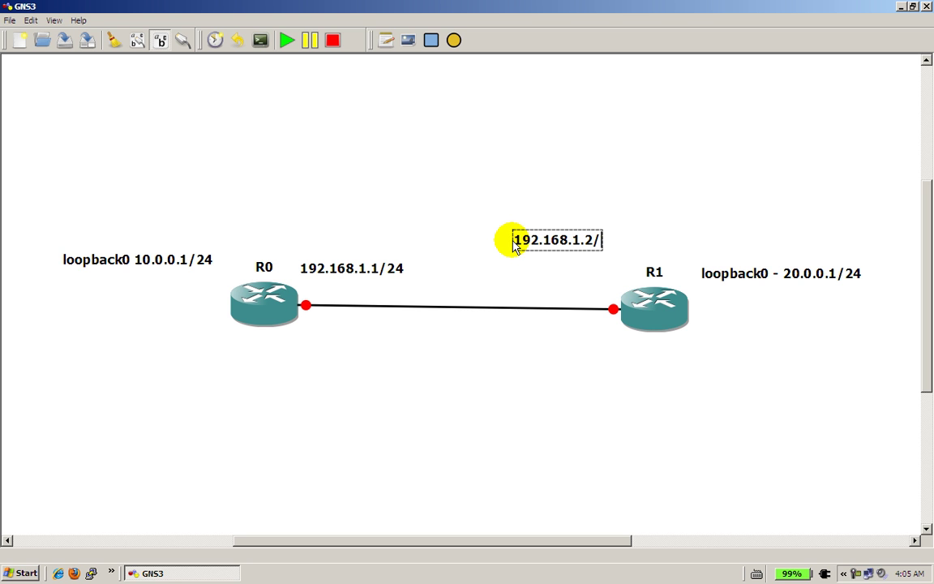
{"action": "type", "text": "/24"}
{"action": "left_click", "coordinate": [598, 123]}
{"action": "left_click_drag", "start_coordinate": [570, 240], "coordinate": [572, 276]}
{"action": "left_click", "coordinate": [615, 212]}
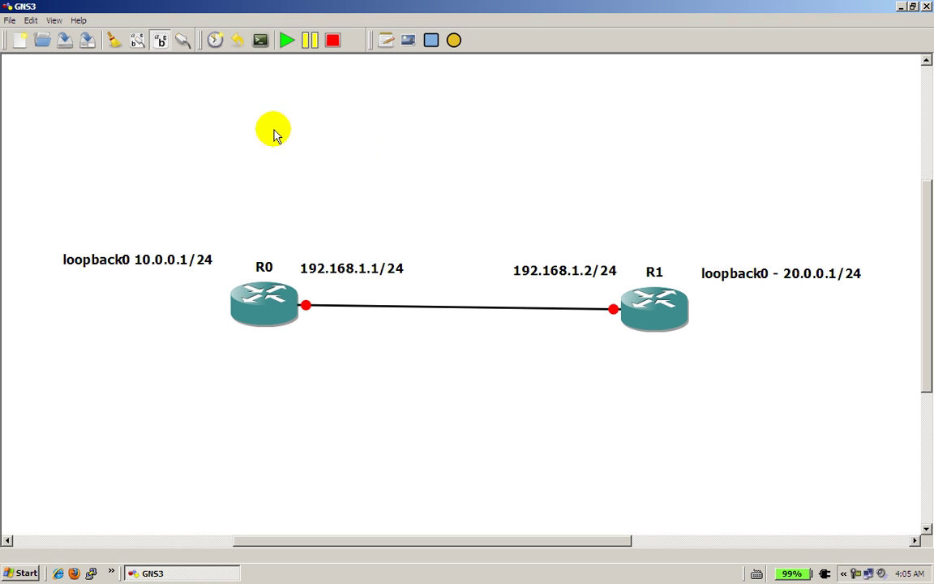
Export the visible topology area to the Desktop as practicetopo0.png.
{"action": "left_click", "coordinate": [9, 23]}
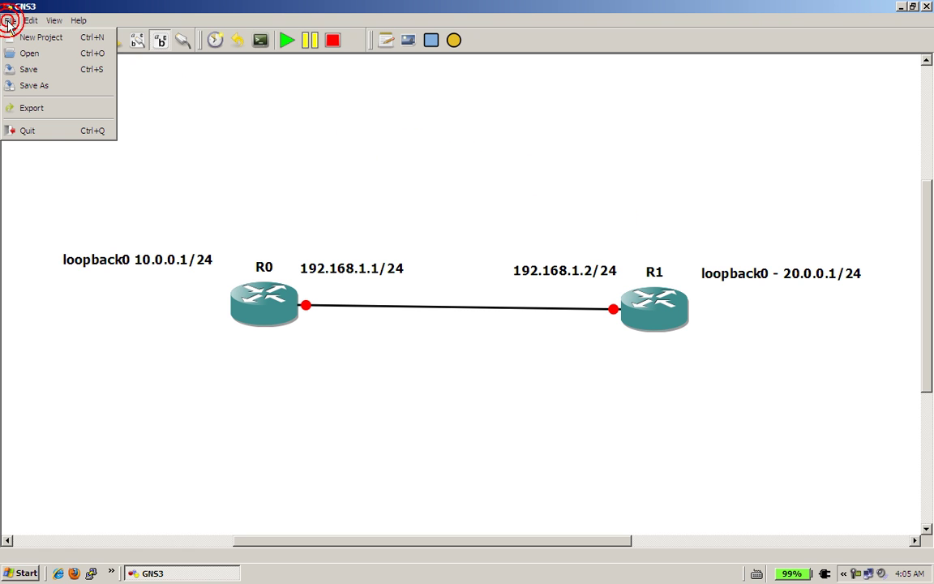
{"action": "left_click", "coordinate": [38, 108]}
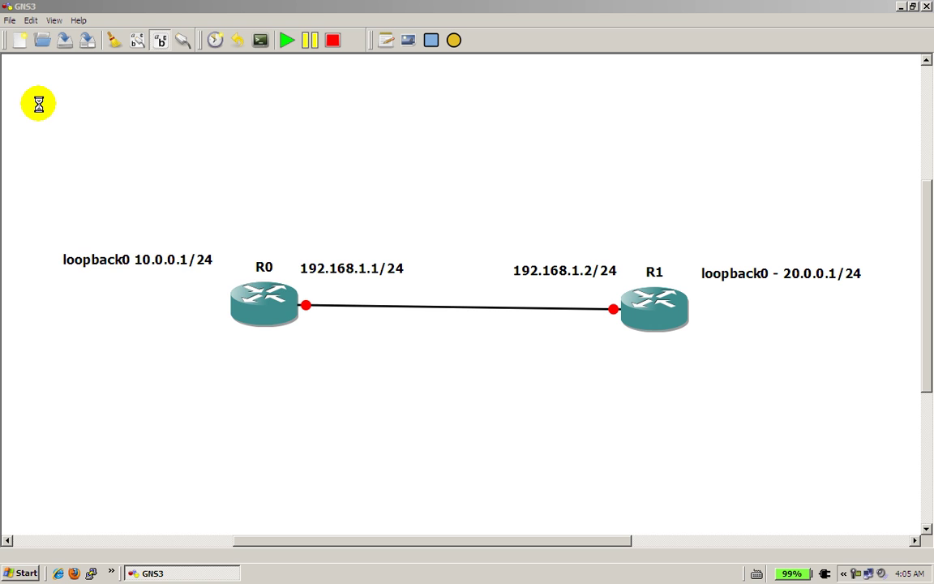
{"action": "left_click", "coordinate": [130, 206]}
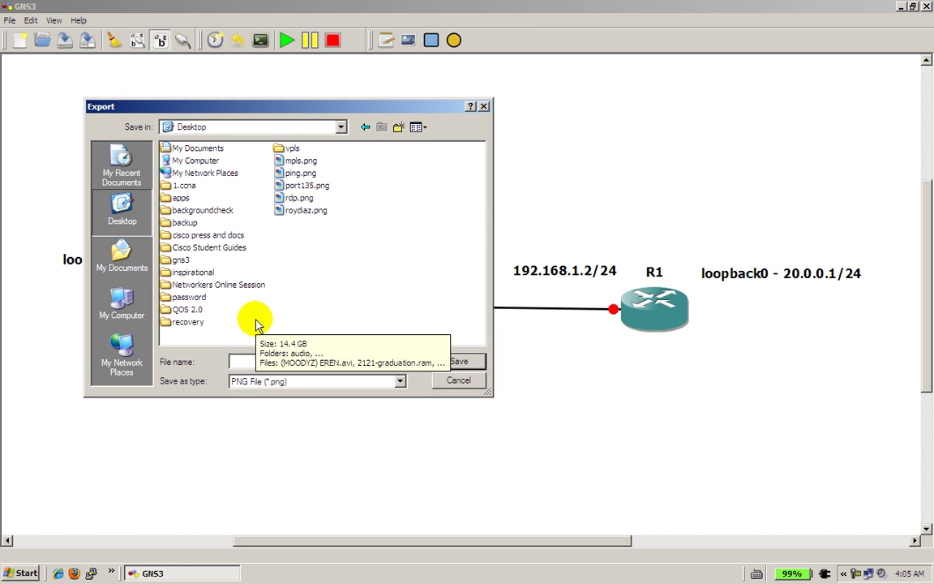
{"action": "type", "text": "practice"}
{"action": "key", "text": "Return"}
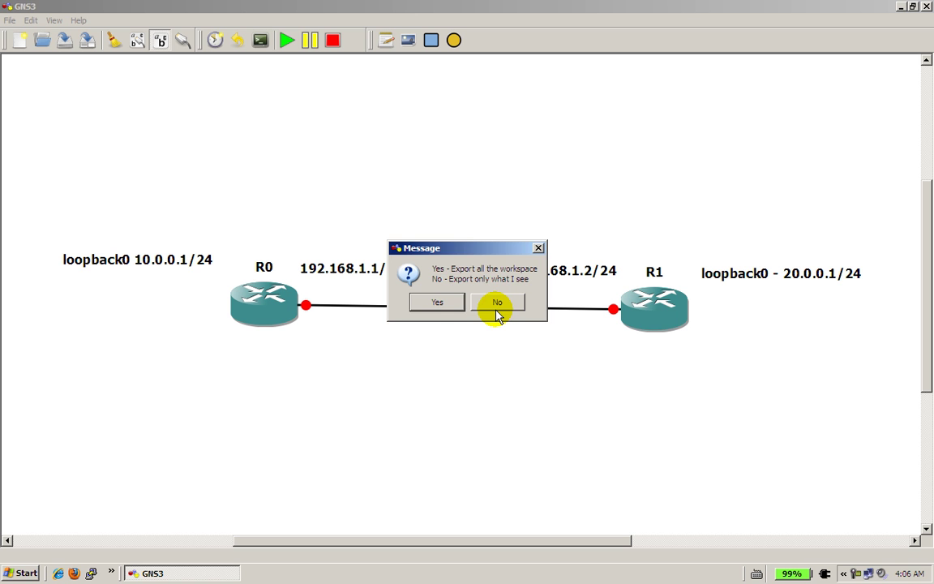
{"action": "left_click", "coordinate": [497, 315]}
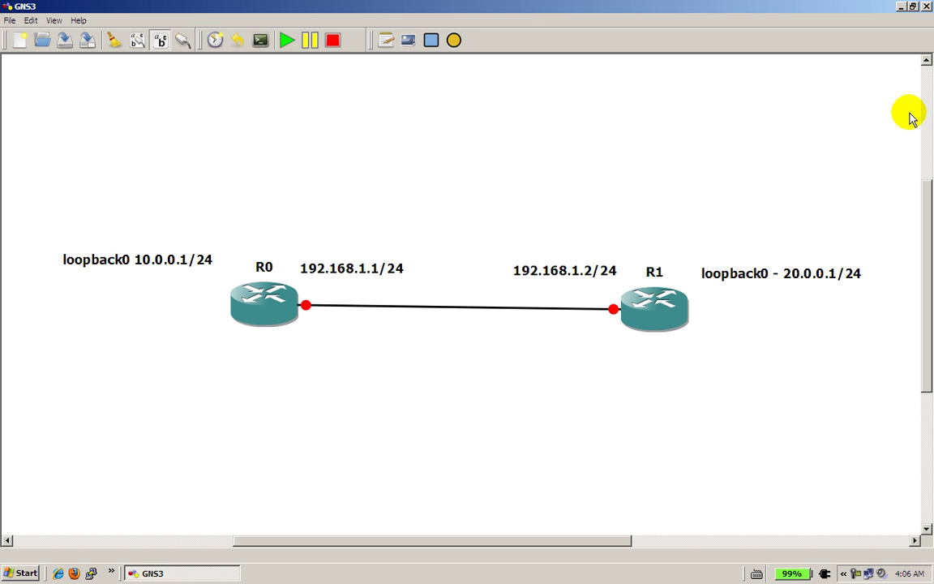
Preview practicetopo0.png from the desktop, then close it.
{"action": "left_click", "coordinate": [901, 7]}
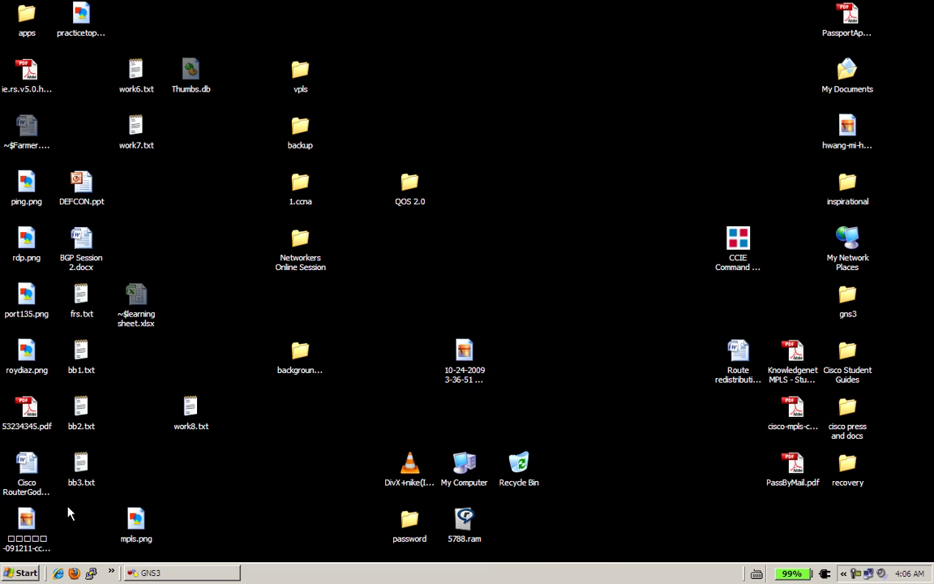
{"action": "double_click", "coordinate": [80, 16]}
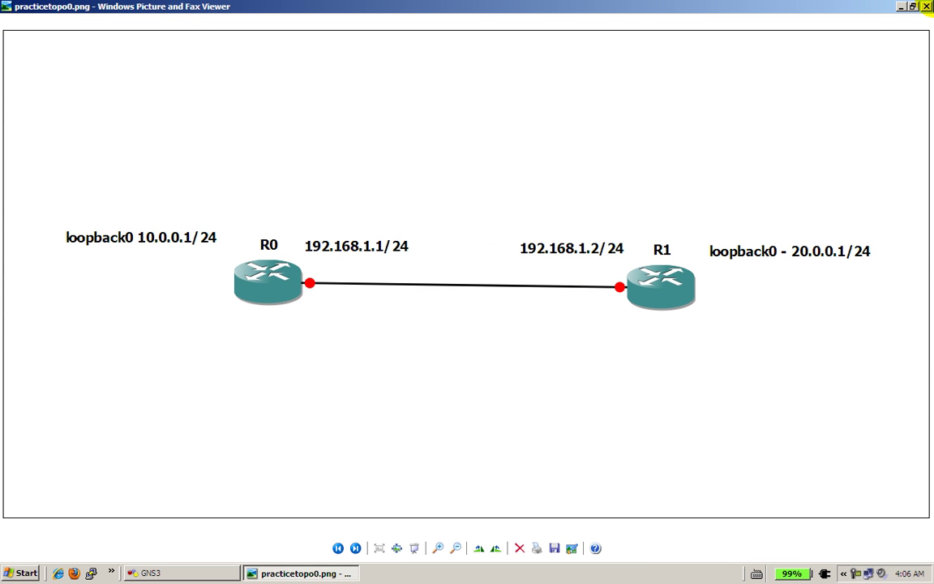
{"action": "left_click", "coordinate": [926, 6]}
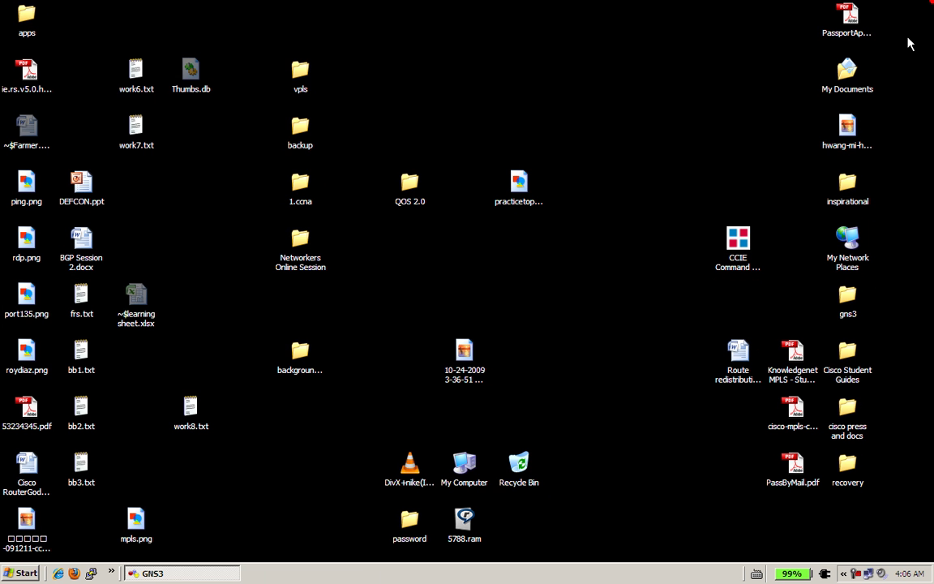
Start all routers and open console windows for R0 and R1.
{"action": "left_click", "coordinate": [228, 573]}
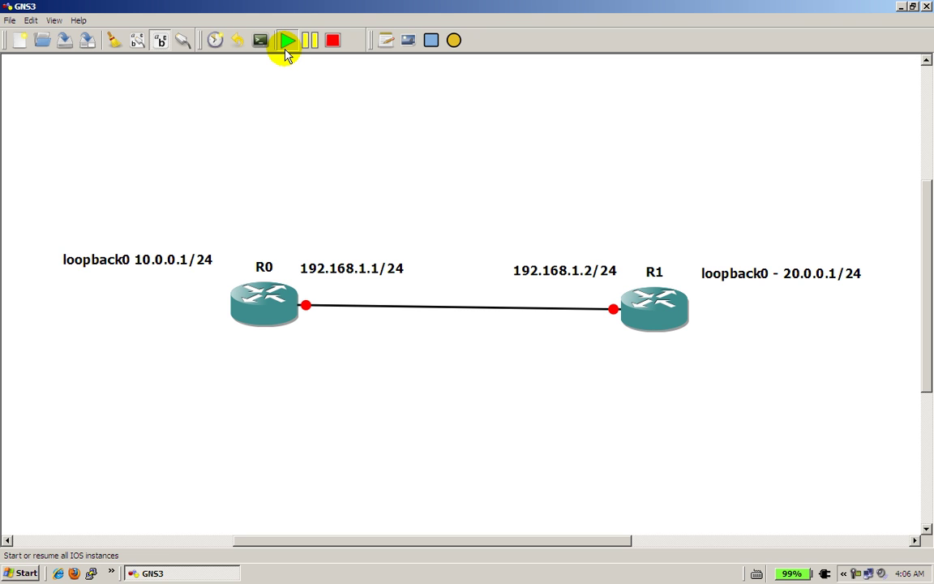
{"action": "left_click", "coordinate": [285, 50]}
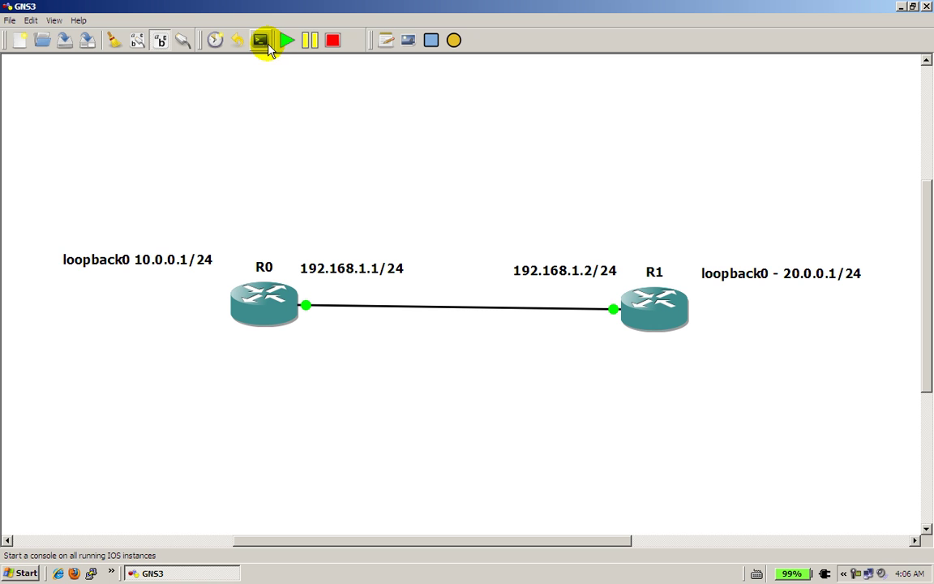
{"action": "left_click", "coordinate": [260, 40]}
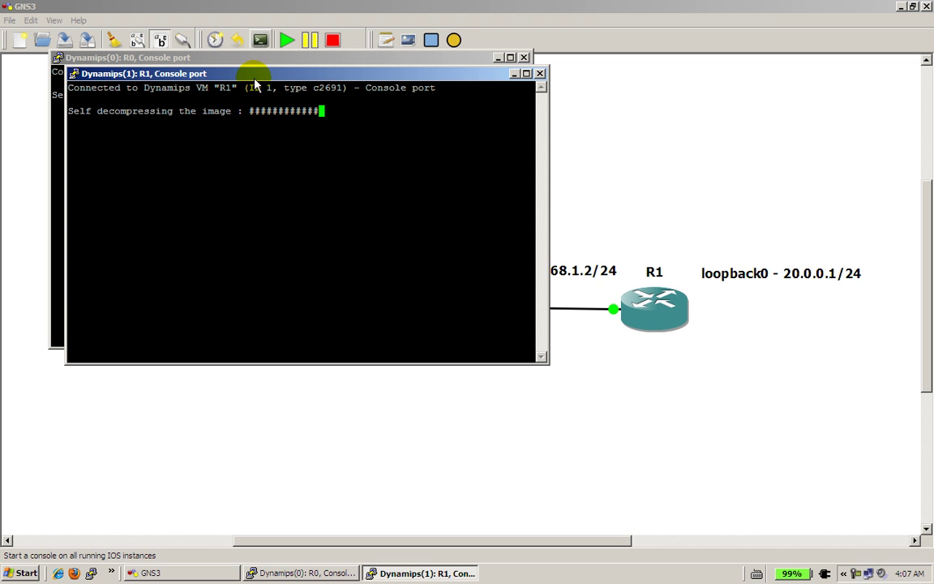
Minimise R1's console and move R0's console right, uncovering R0.
{"action": "left_click_drag", "start_coordinate": [255, 78], "coordinate": [719, 328]}
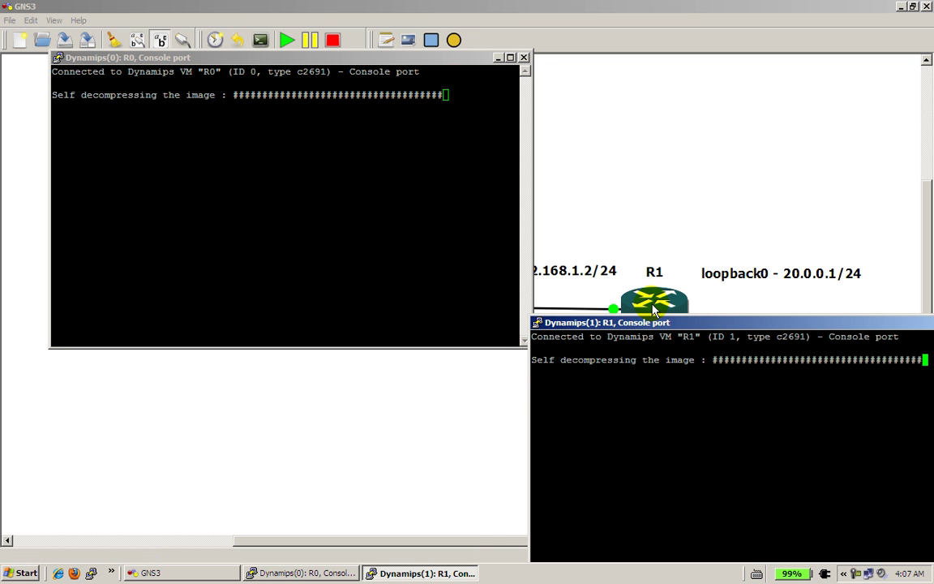
{"action": "left_click_drag", "start_coordinate": [664, 324], "coordinate": [427, 245]}
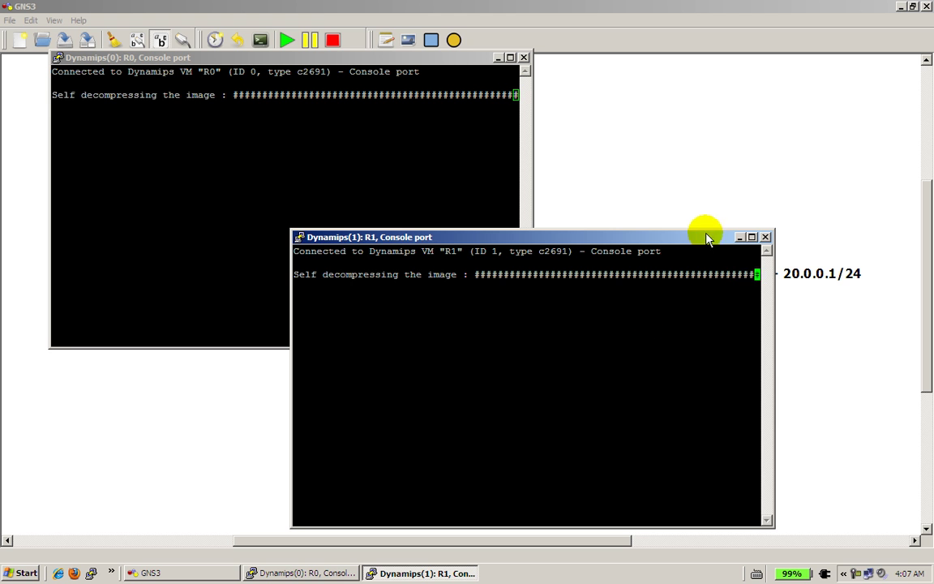
{"action": "left_click", "coordinate": [738, 237]}
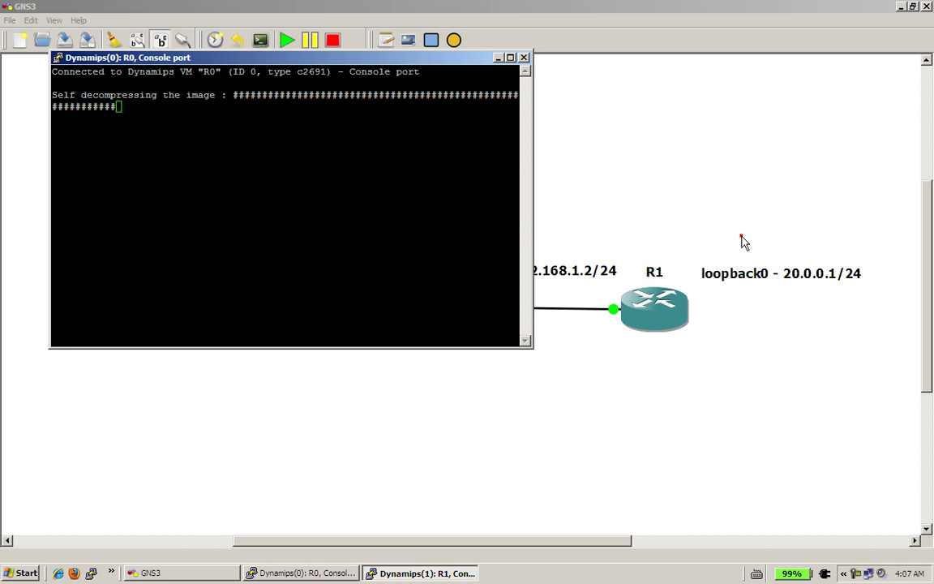
{"action": "left_click", "coordinate": [306, 57]}
{"action": "left_click_drag", "start_coordinate": [304, 61], "coordinate": [653, 158]}
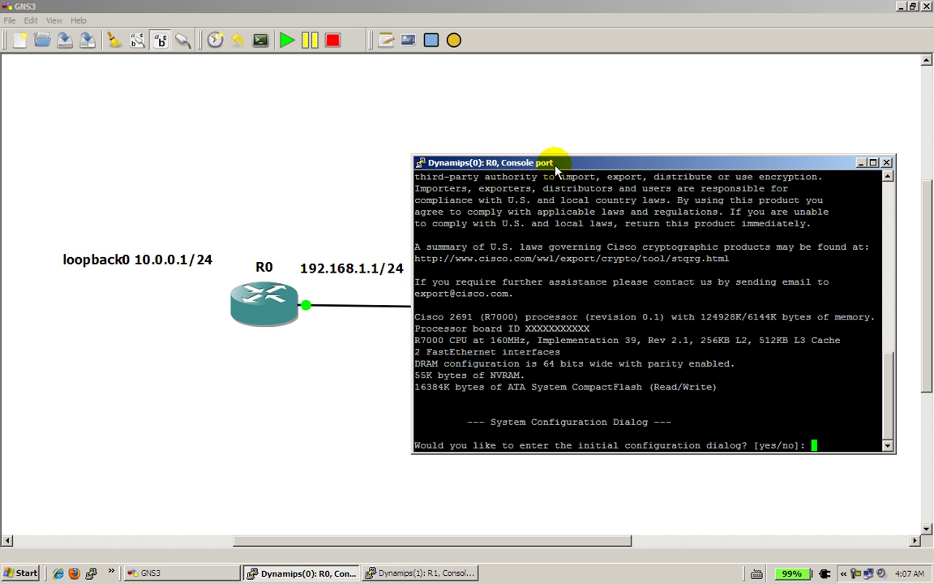
On R0, decline the initial configuration dialog and enter global configuration mode.
{"action": "type", "text": "no"}
{"action": "key", "text": "Return"}
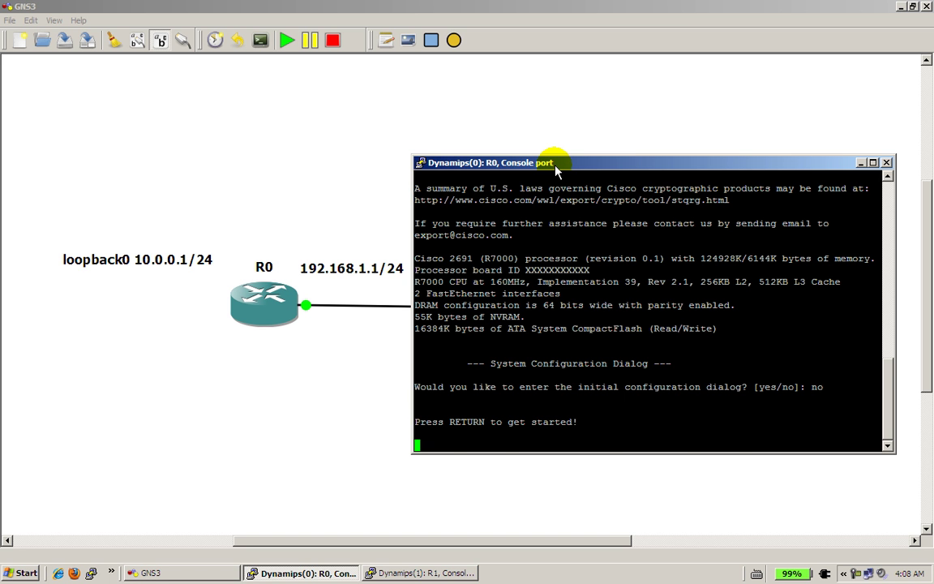
{"action": "key", "text": "Return"}
{"action": "key", "text": "Return"}
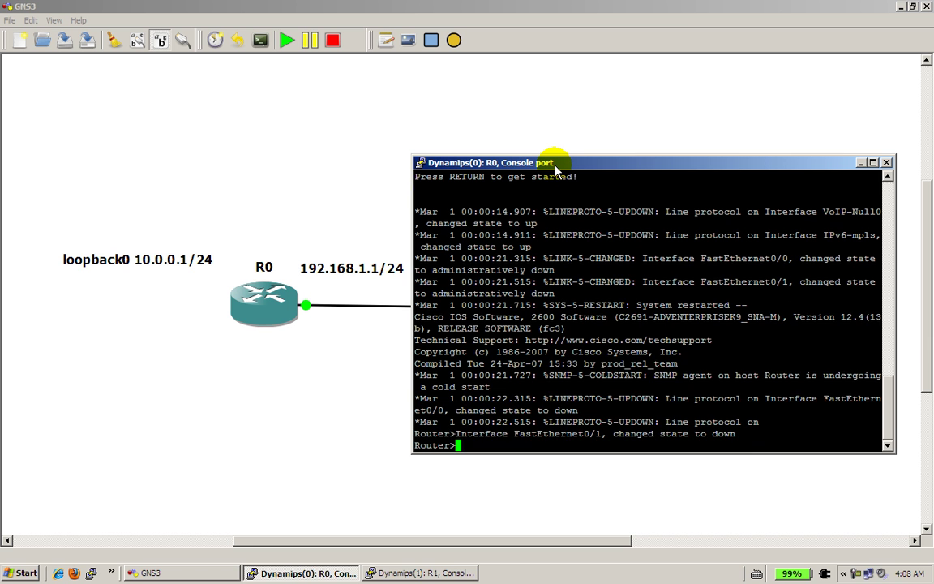
{"action": "type", "text": "enable"}
{"action": "key", "text": "Return"}
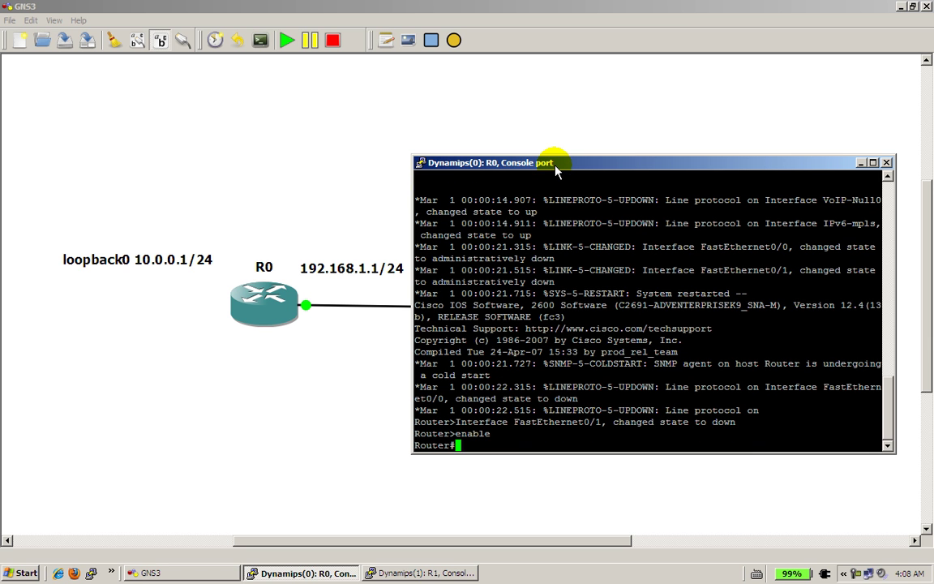
{"action": "type", "text": "conf t"}
Assign 10.0.0.1 255.255.255.0 to R0's loopback0.
{"action": "key", "text": "Return"}
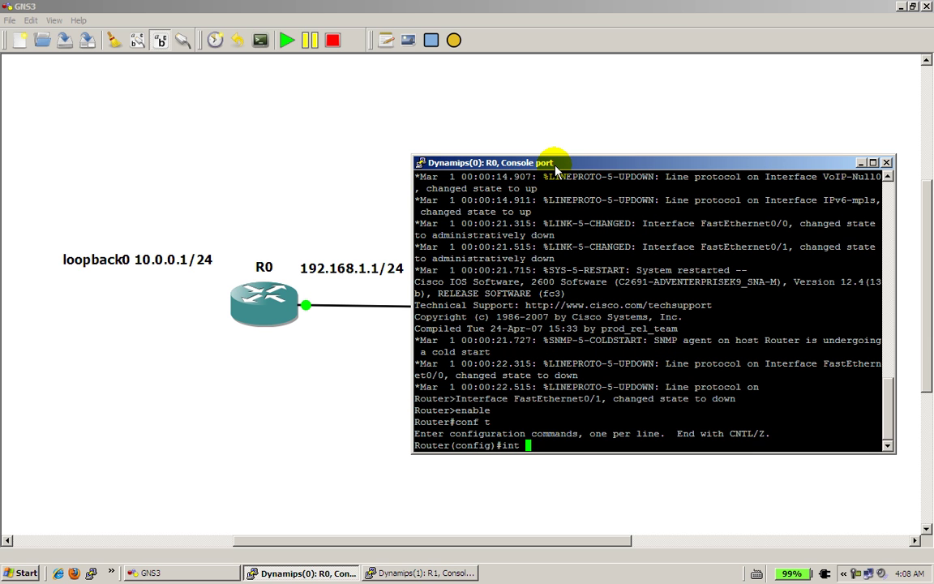
{"action": "type", "text": "int loopback0"}
{"action": "key", "text": "Return"}
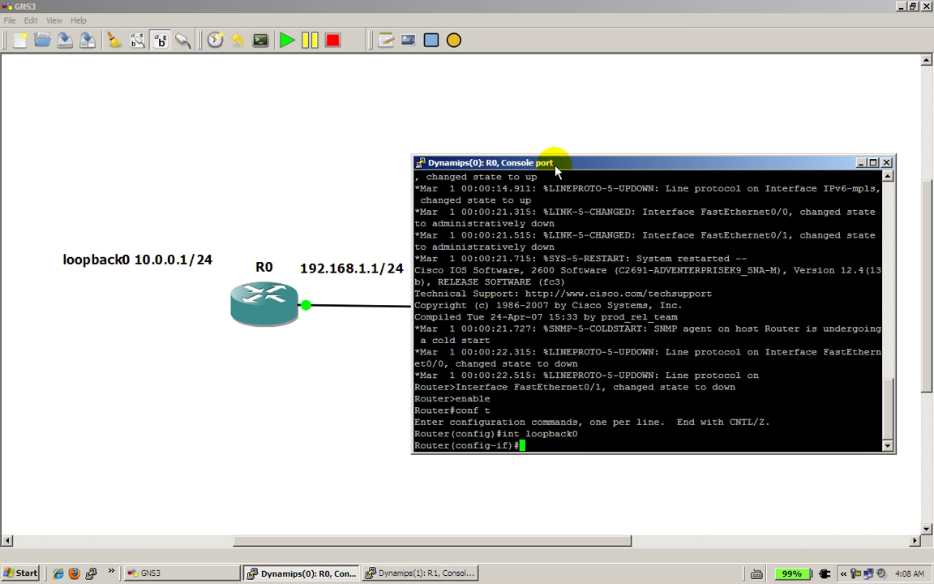
{"action": "type", "text": "ip addr"}
{"action": "key", "text": "Tab"}
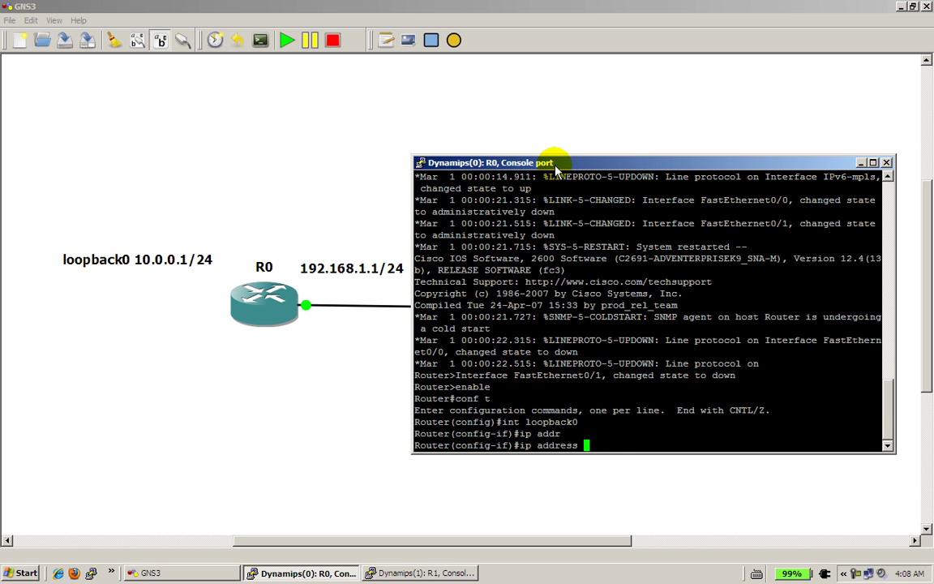
{"action": "type", "text": "10.0.0"}
{"action": "key", "text": "BackSpace"}
{"action": "key", "text": "BackSpace"}
{"action": "key", "text": "BackSpace"}
{"action": "key", "text": "BackSpace"}
{"action": "key", "text": "BackSpace"}
{"action": "key", "text": "BackSpace"}
{"action": "key", "text": "BackSpace"}
{"action": "key", "text": "BackSpace"}
{"action": "key", "text": "Return"}
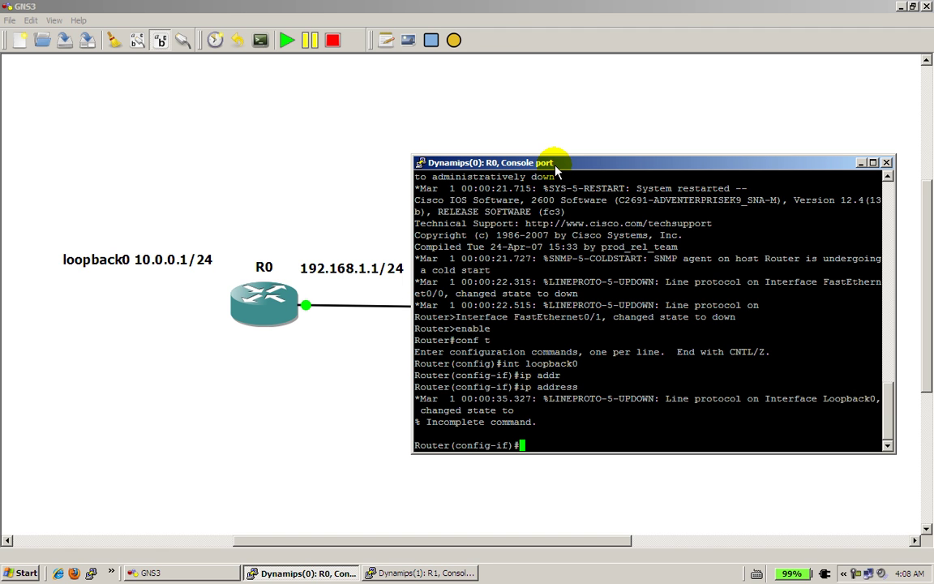
{"action": "type", "text": "ip add"}
{"action": "key", "text": "Tab"}
{"action": "type", "text": "10.0.0.1"}
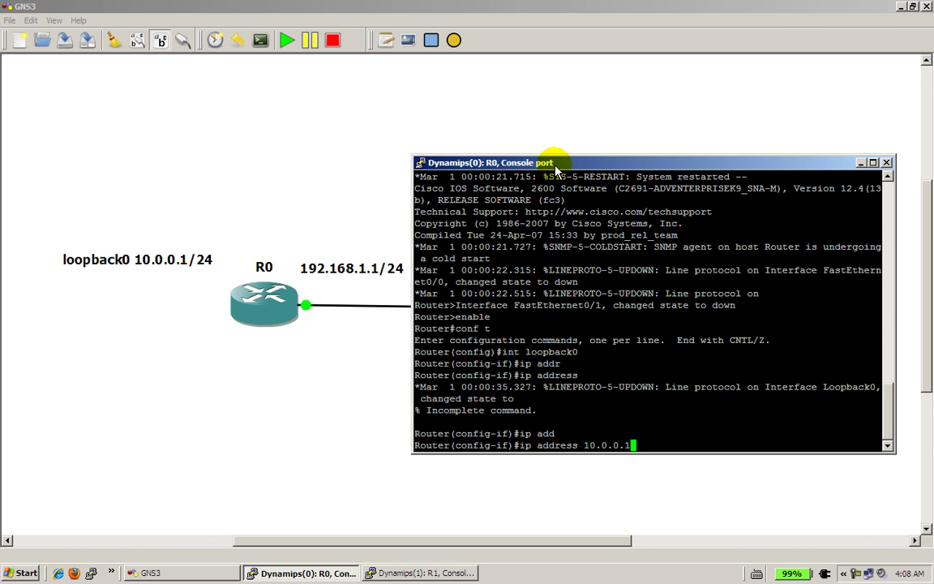
{"action": "type", "text": " 255.255.255.0"}
{"action": "key", "text": "Return"}
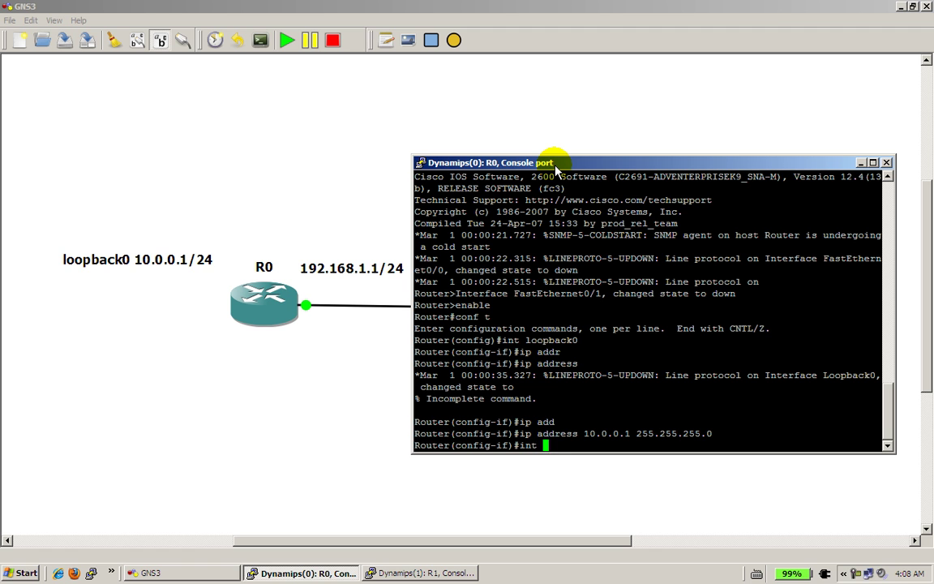
Give R0's FastEthernet0/0 192.168.1.1 255.255.255.0 and enable it with no shut.
{"action": "type", "text": "int fast 0/0"}
{"action": "key", "text": "Return"}
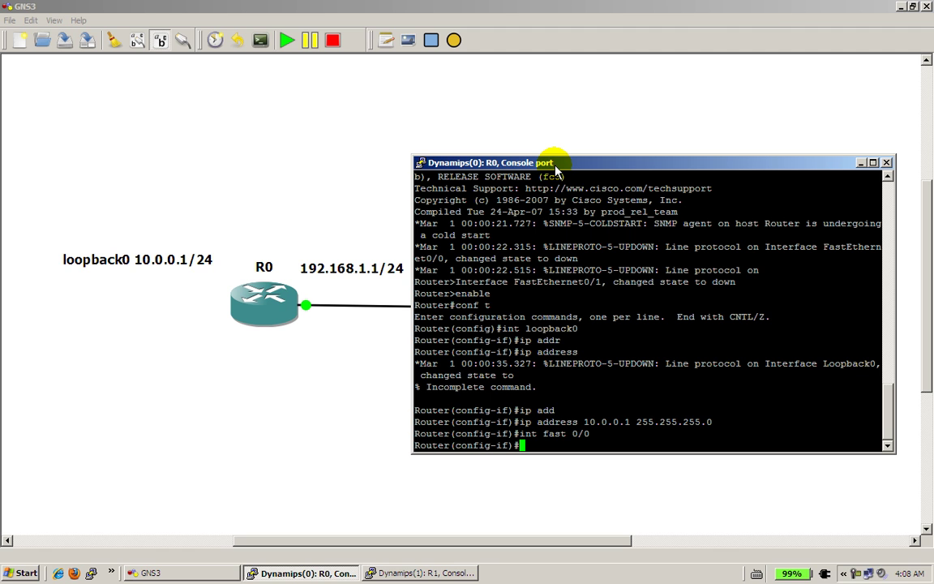
{"action": "type", "text": "ip address 192."}
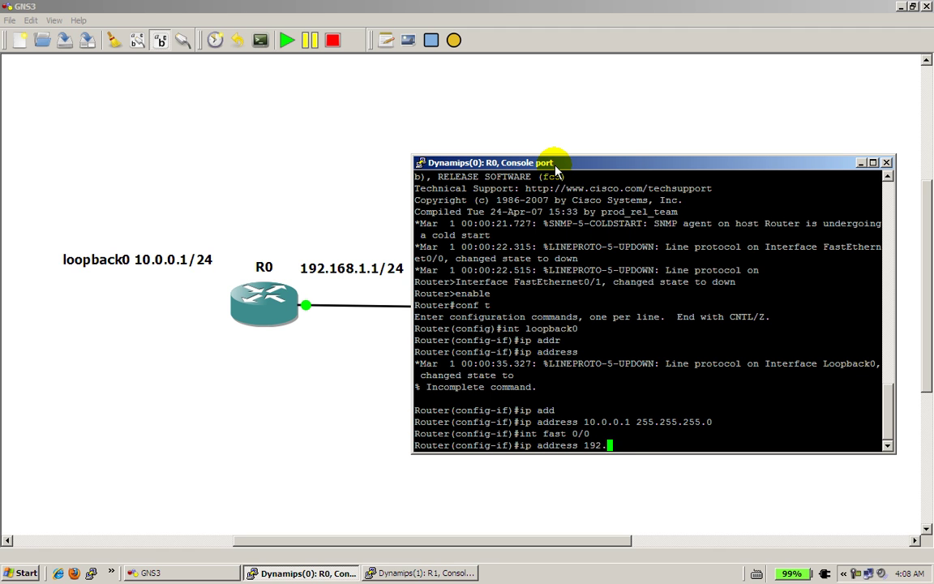
{"action": "type", "text": "168.1.1 255.255.255.0"}
{"action": "key", "text": "Return"}
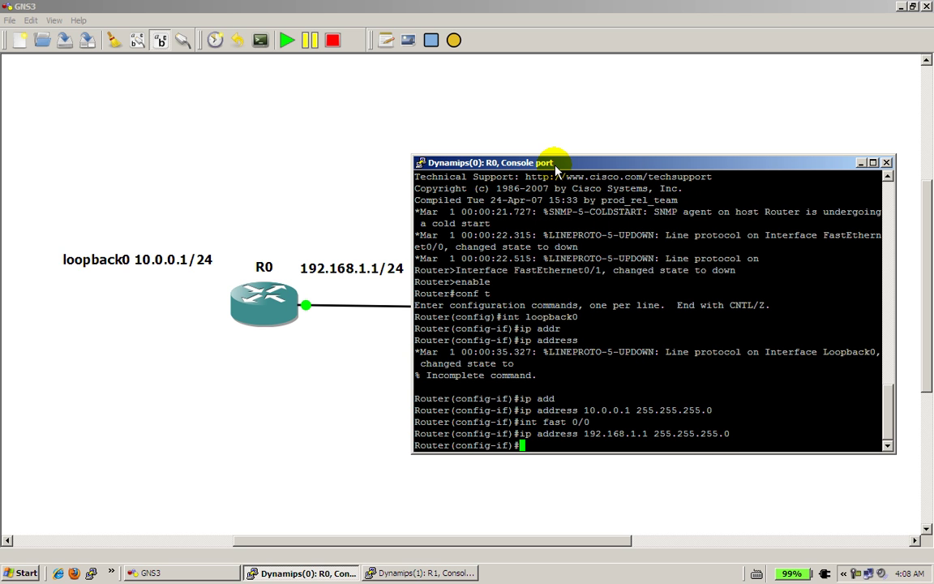
{"action": "type", "text": "no shut"}
{"action": "key", "text": "Return"}
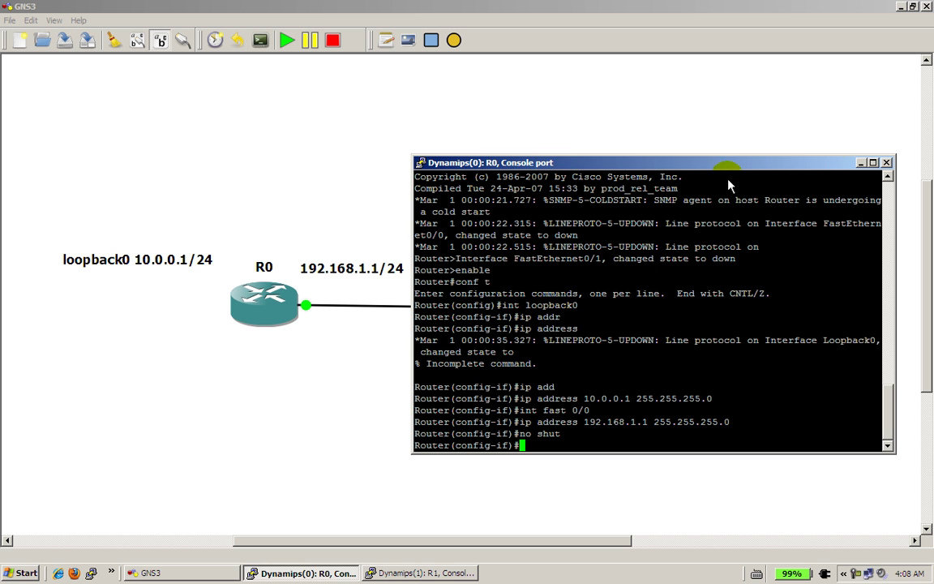
Switch to R1's console, decline initial setup and enter global configuration mode.
{"action": "left_click", "coordinate": [861, 163]}
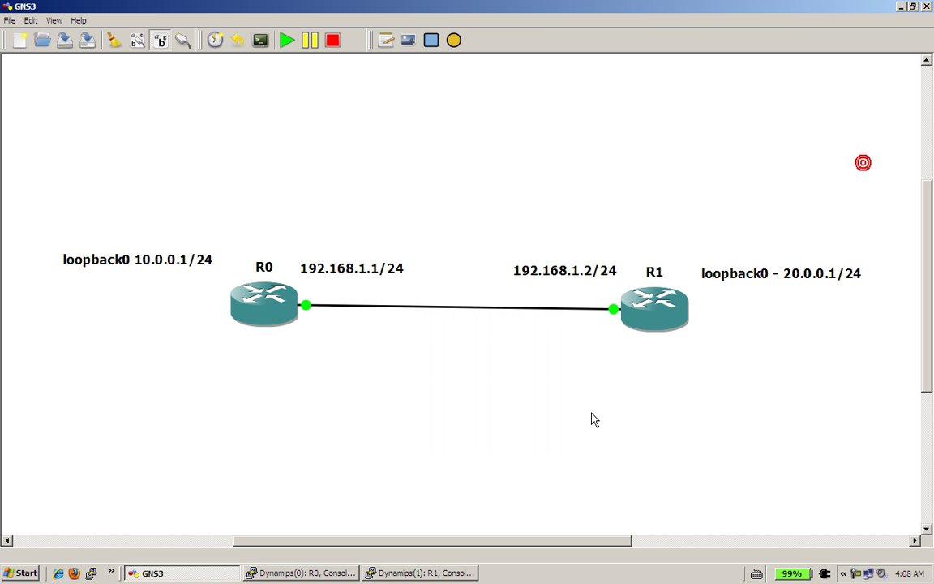
{"action": "left_click", "coordinate": [454, 573]}
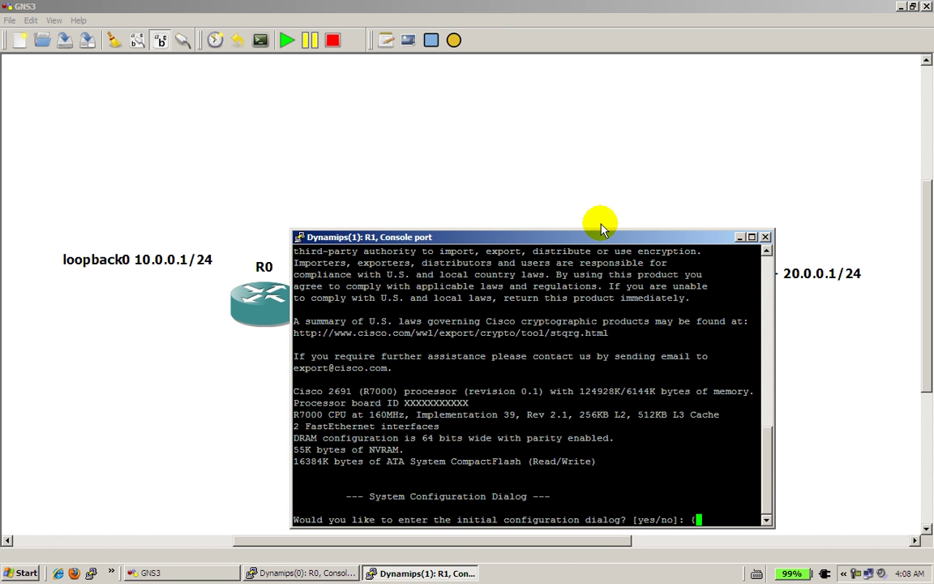
{"action": "left_click_drag", "start_coordinate": [600, 237], "coordinate": [328, 163]}
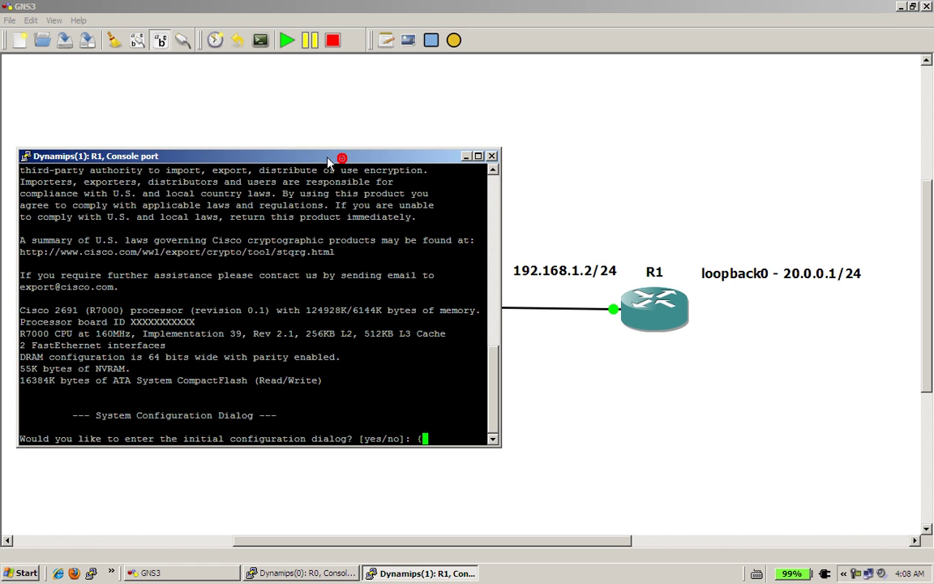
{"action": "left_click", "coordinate": [333, 254]}
{"action": "type", "text": "no"}
{"action": "key", "text": "Return"}
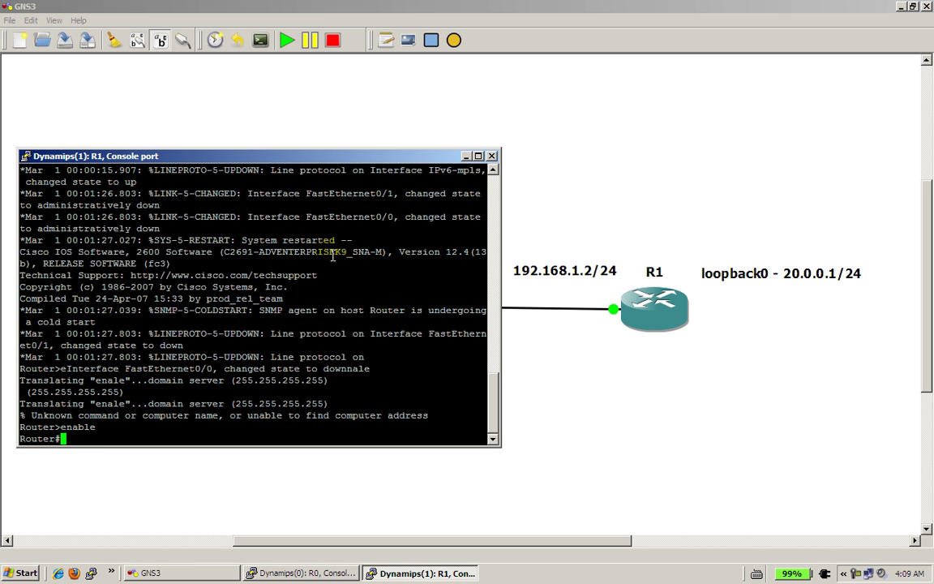
{"action": "type", "text": "conf t"}
{"action": "key", "text": "Return"}
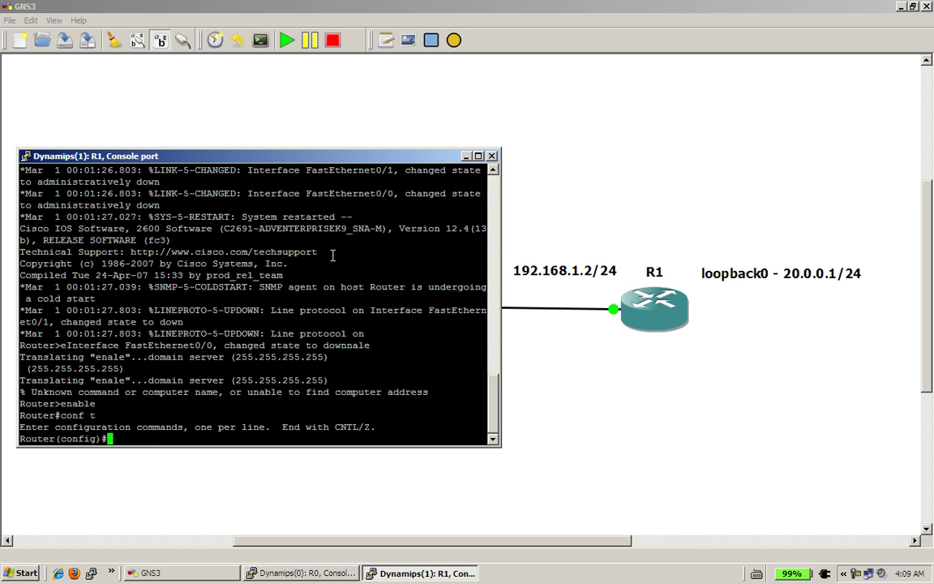
Assign 20.0.0.1 255.255.255.0 to R1's loopback 0.
{"action": "type", "text": "int loopback 0"}
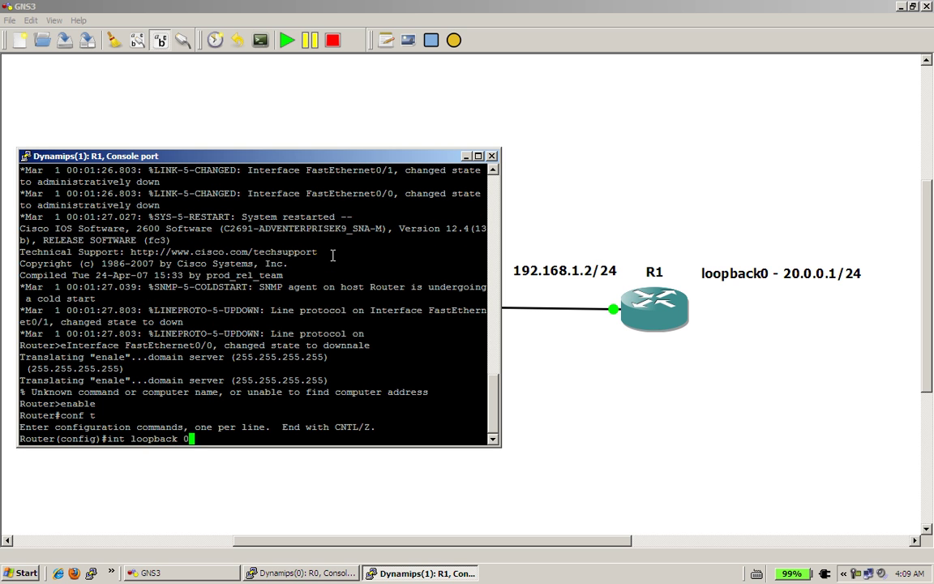
{"action": "key", "text": "Return"}
{"action": "type", "text": "ip add"}
{"action": "key", "text": "Tab"}
{"action": "type", "text": "20.0.0.1 2"}
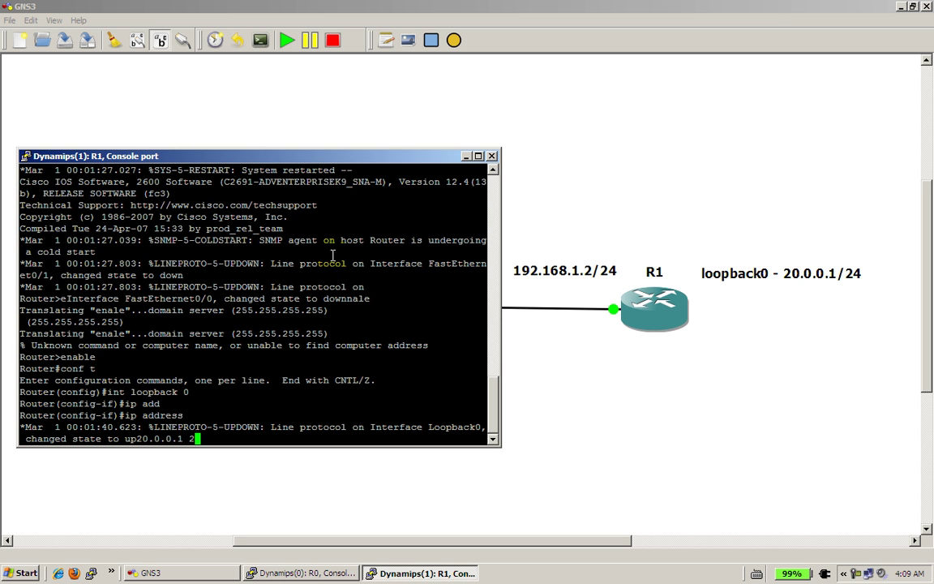
{"action": "type", "text": "55.255.255.0"}
{"action": "key", "text": "Return"}
Give R1's FastEthernet0/0 192.168.1.2 255.255.255.0 and enable it with no shut.
{"action": "type", "text": "int fast 0/0"}
{"action": "key", "text": "Return"}
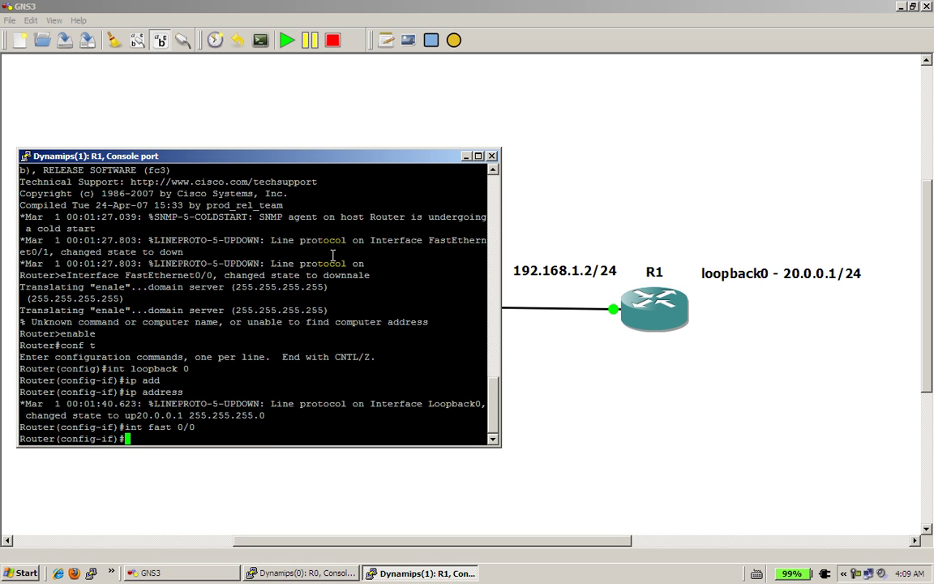
{"action": "type", "text": "ip add"}
{"action": "key", "text": "Tab"}
{"action": "type", "text": "192.168.1.2 255.255.255.0"}
{"action": "key", "text": "Return"}
{"action": "type", "text": "no shut"}
{"action": "key", "text": "Return"}
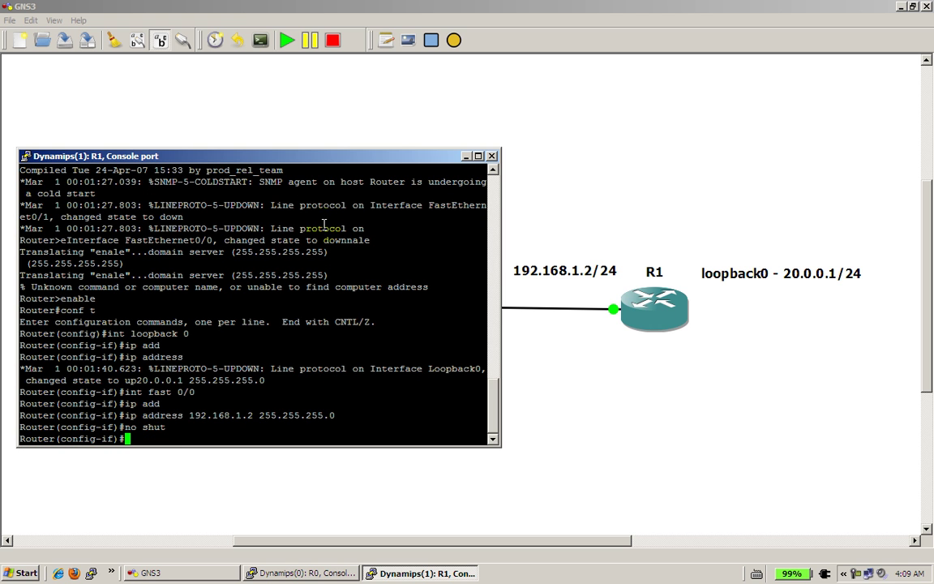
Exit R1's interface and global configuration modes.
{"action": "left_click_drag", "start_coordinate": [298, 156], "coordinate": [703, 142]}
{"action": "left_click", "coordinate": [694, 183]}
{"action": "key", "text": "Return"}
{"action": "key", "text": "Return"}
{"action": "type", "text": "exit"}
{"action": "key", "text": "Return"}
{"action": "type", "text": "exit"}
{"action": "key", "text": "Return"}
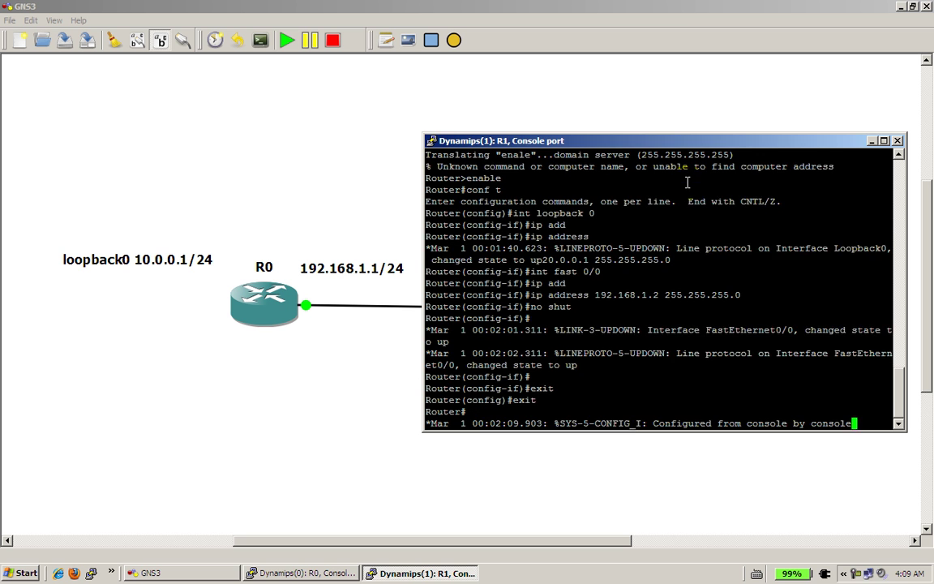
Ping R0 at 192.168.1.1 from R1.
{"action": "key", "text": "Return"}
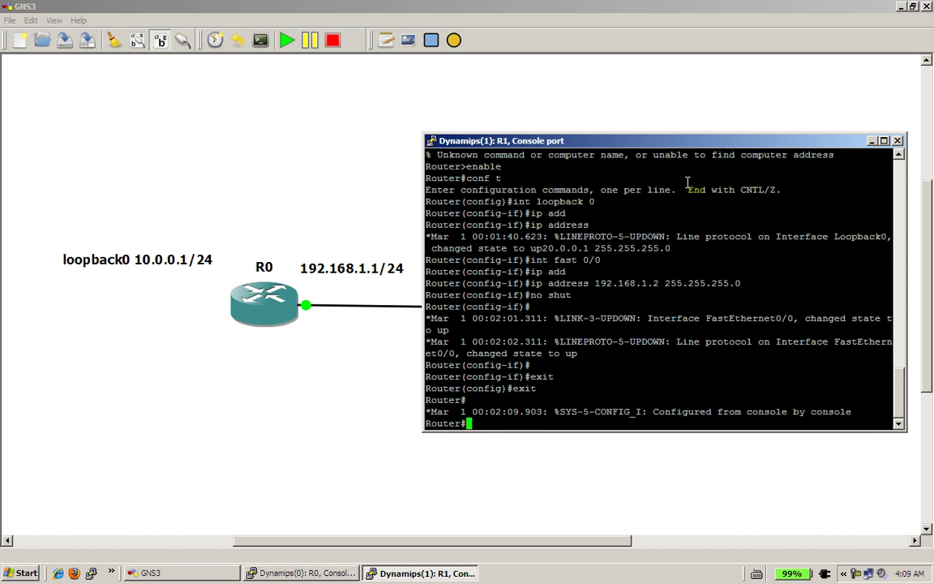
{"action": "type", "text": "ping 192.168.1.1"}
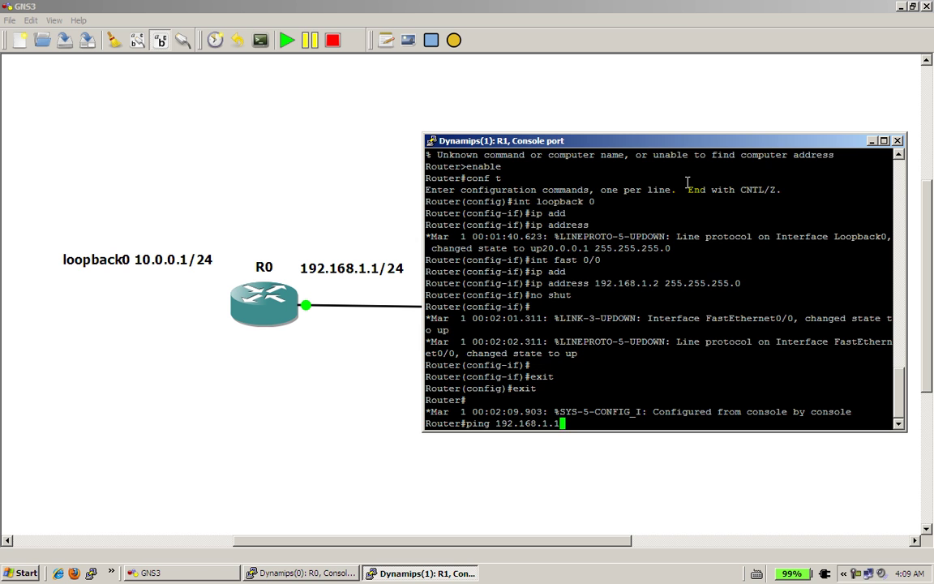
{"action": "key", "text": "Return"}
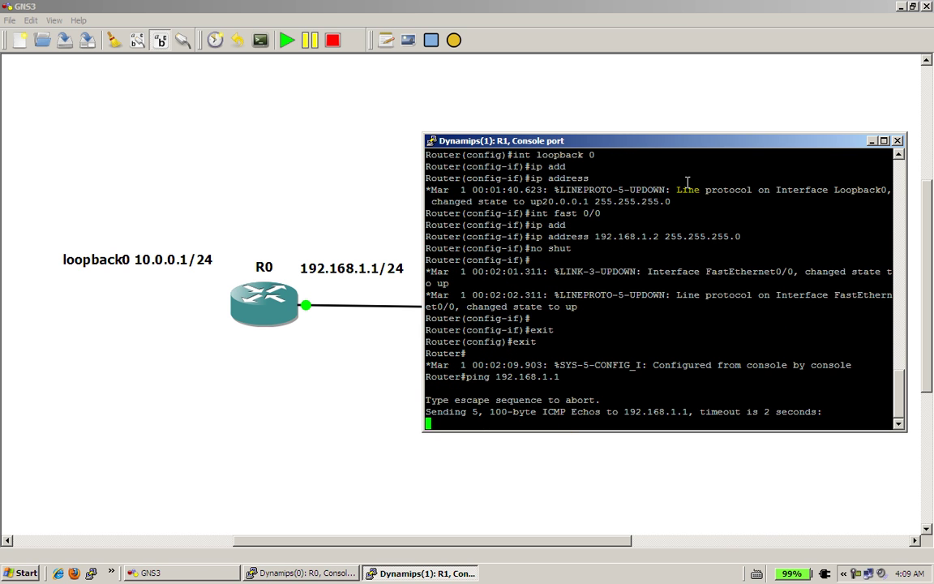